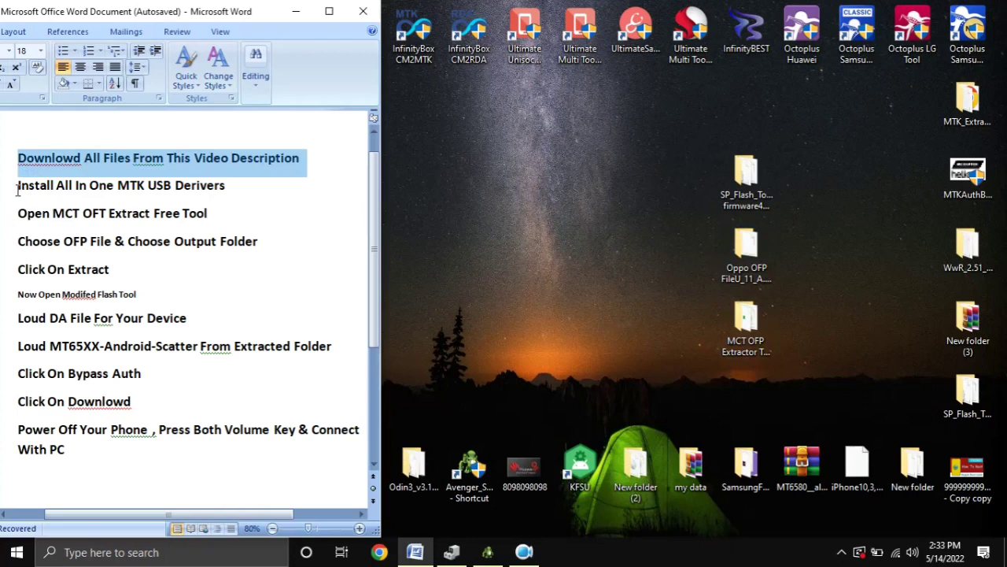
Step: Launch mct_ofp_extractor from the MCT OFP Extractor Tool folder on the desktop and close the folder window
{"action": "left_click", "coordinate": [13, 187]}
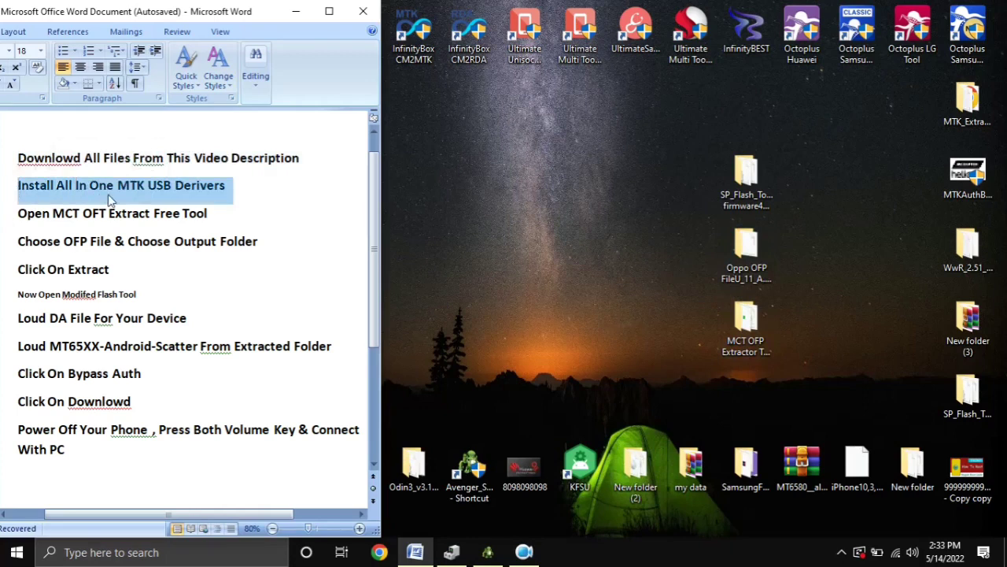
{"action": "left_click", "coordinate": [10, 217]}
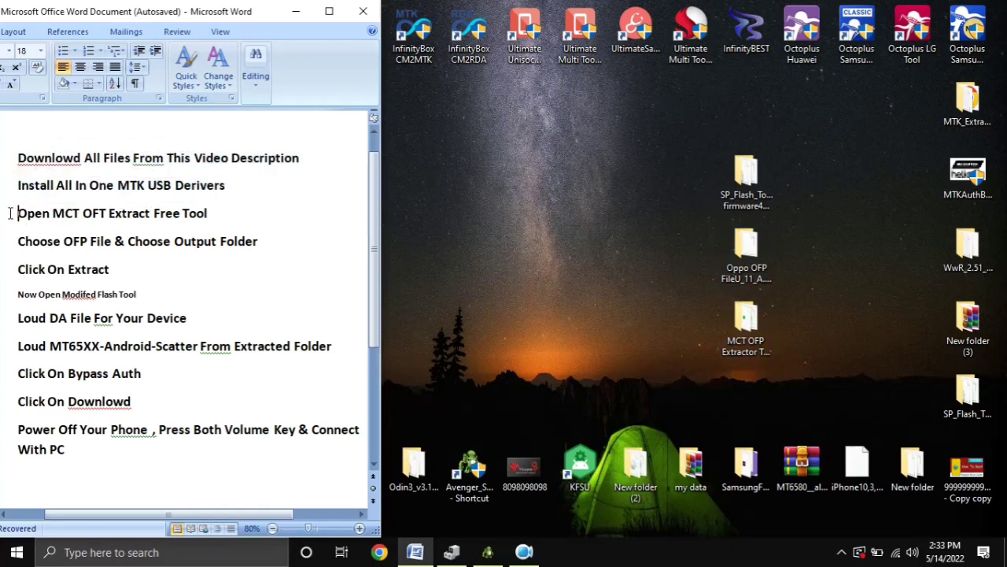
{"action": "left_click", "coordinate": [726, 242]}
{"action": "double_click", "coordinate": [740, 323]}
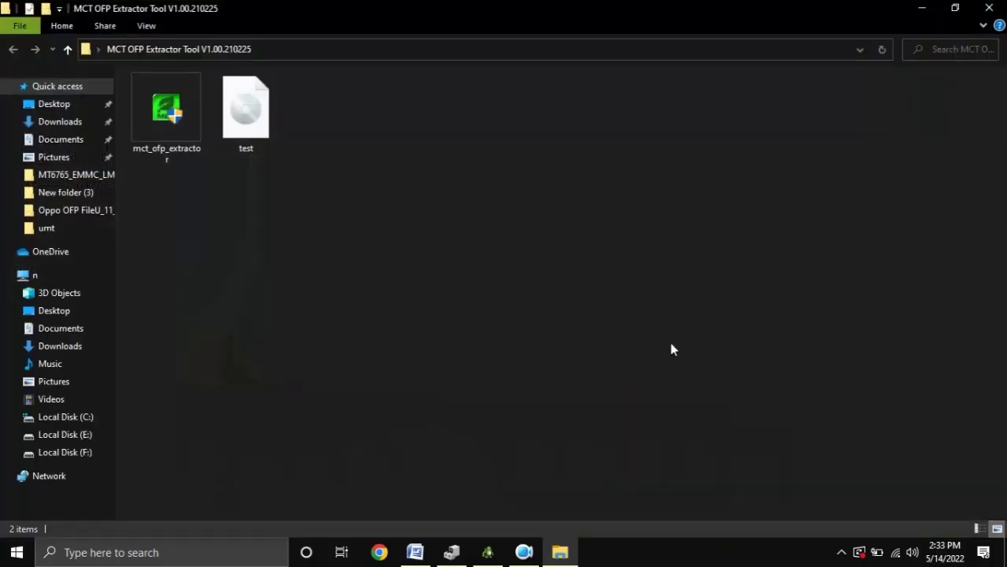
{"action": "double_click", "coordinate": [150, 144]}
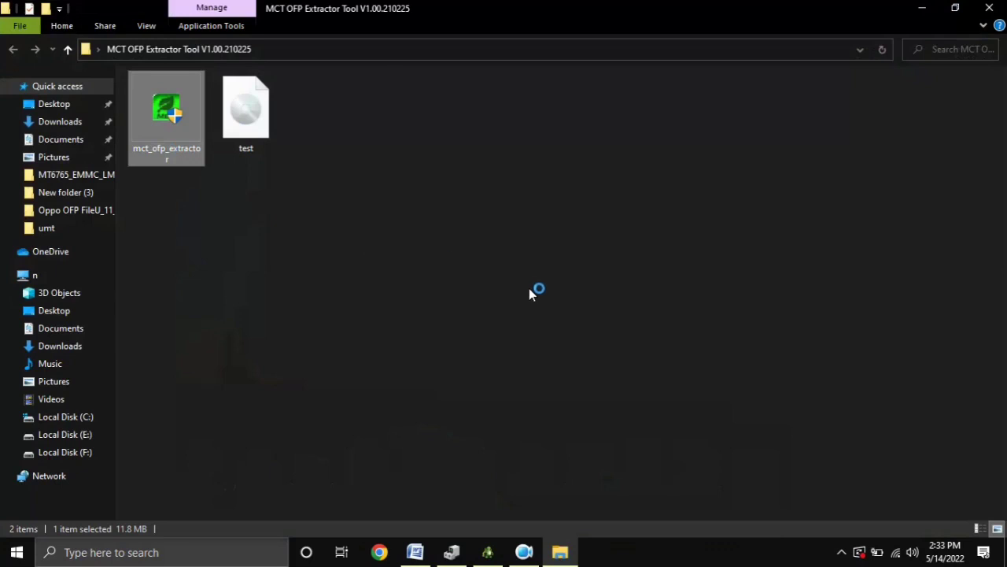
{"action": "left_click", "coordinate": [989, 7]}
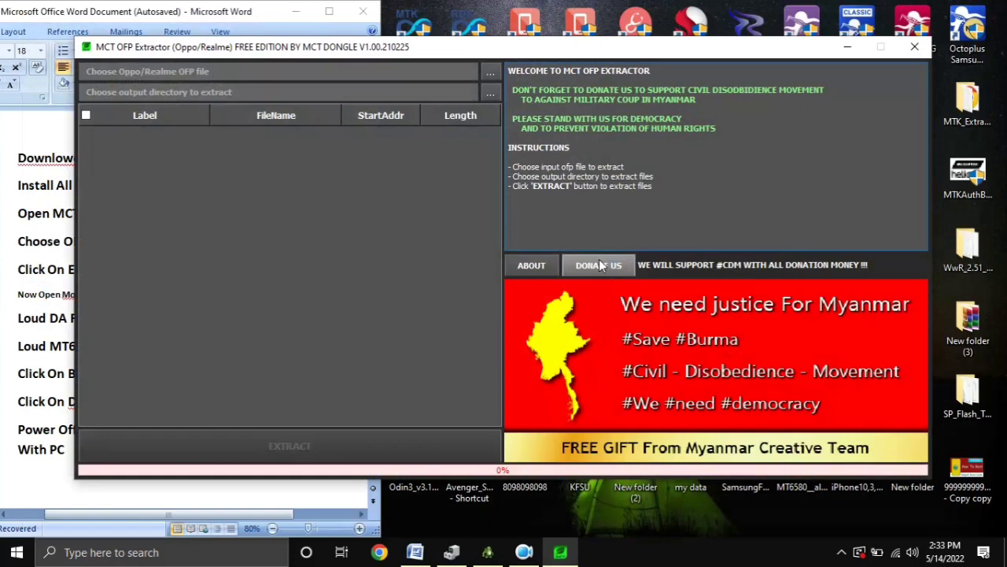
Step: Load Stock_Firmware_11_A.11_201114_15e73e4e.ofp from the desktop's Oppo OFP folder as the OFP file to extract
{"action": "left_click", "coordinate": [488, 75]}
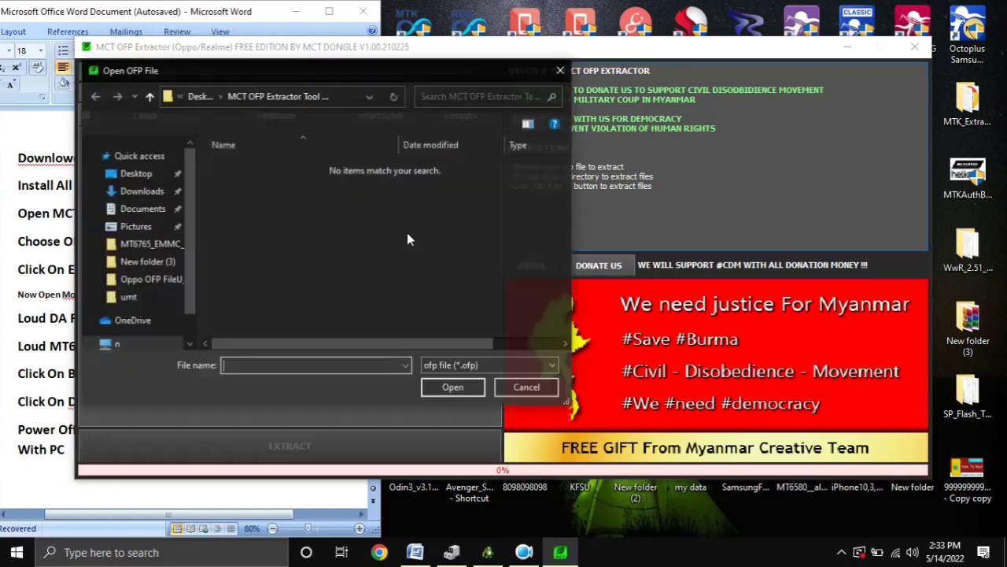
{"action": "left_click", "coordinate": [198, 95]}
{"action": "scroll", "coordinate": [340, 306], "scroll_direction": "down", "scroll_amount": 2}
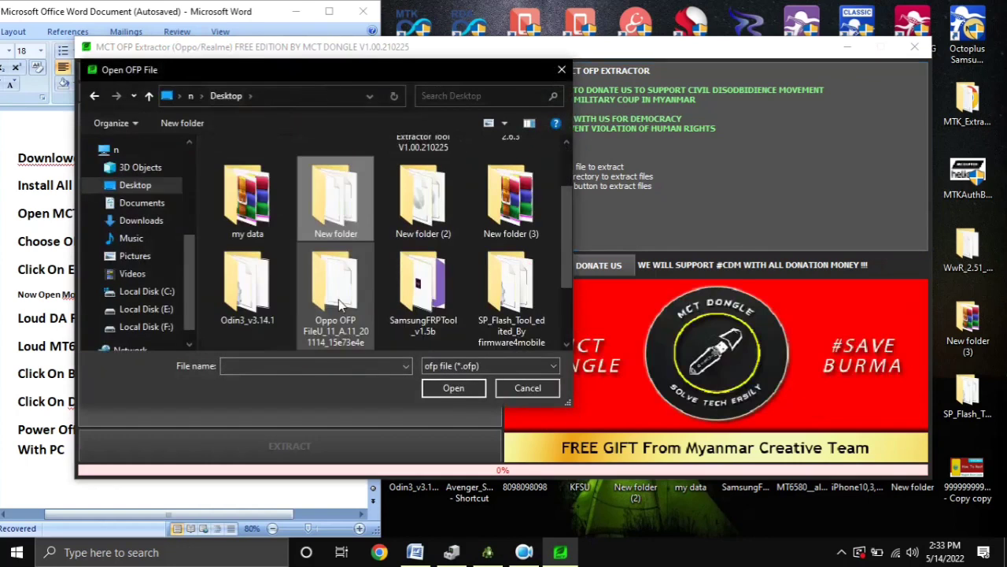
{"action": "double_click", "coordinate": [340, 306]}
{"action": "double_click", "coordinate": [338, 197]}
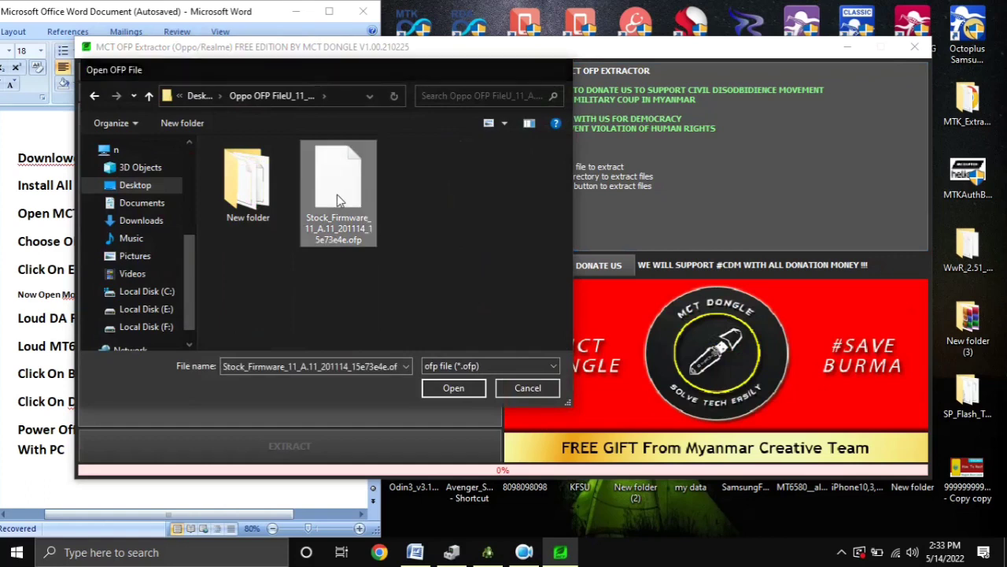
Step: Create a folder named "extract files" inside the Oppo OFP folder and set it as the output directory
{"action": "left_click", "coordinate": [493, 94]}
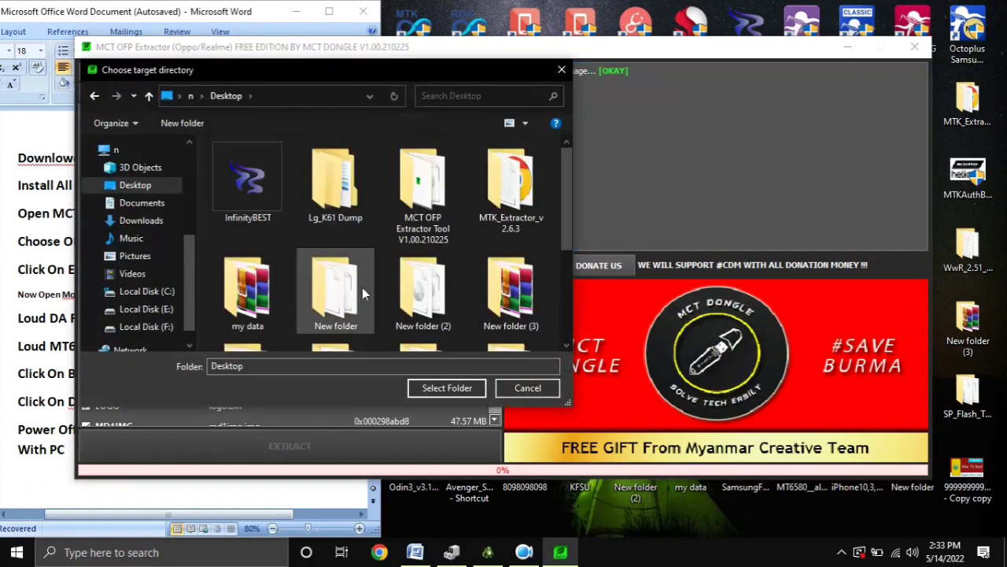
{"action": "scroll", "coordinate": [352, 298], "scroll_direction": "down", "scroll_amount": 3}
{"action": "double_click", "coordinate": [346, 193]}
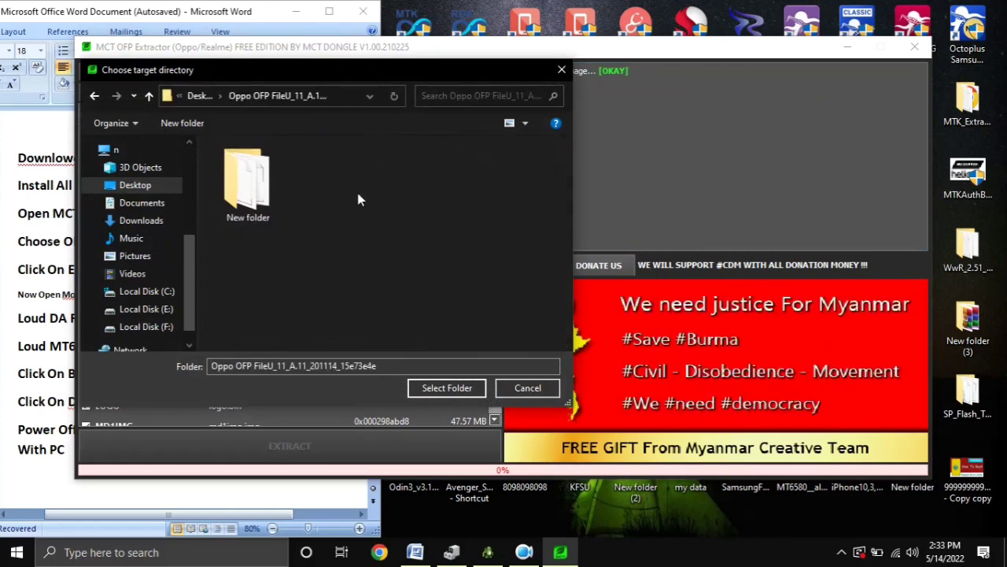
{"action": "right_click", "coordinate": [329, 274]}
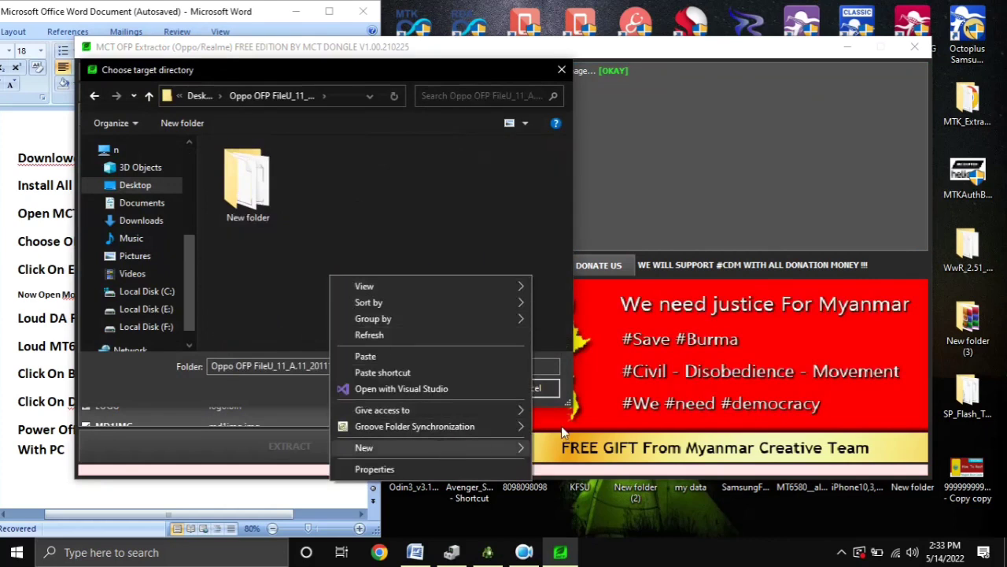
{"action": "left_click", "coordinate": [565, 266]}
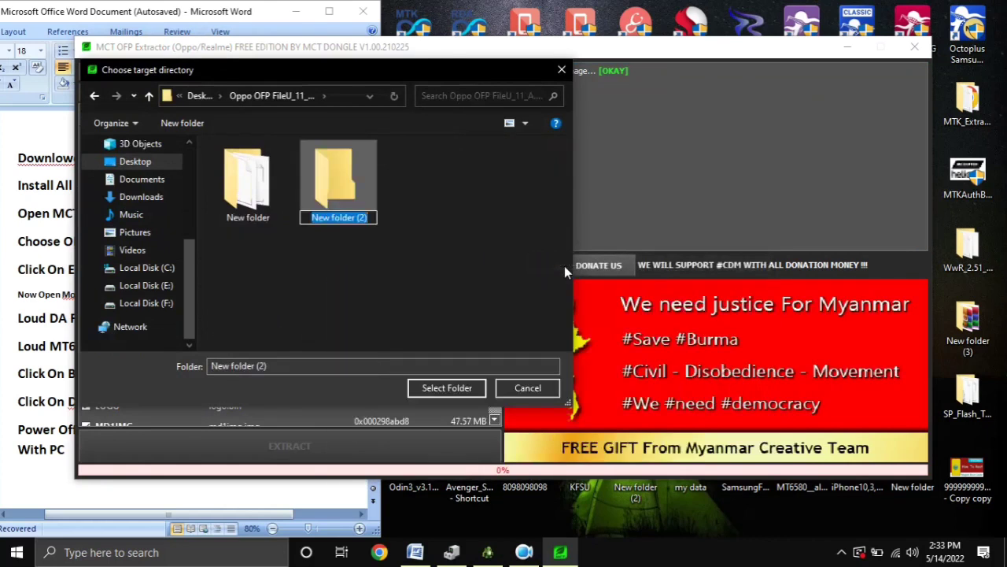
{"action": "type", "text": "extract files"}
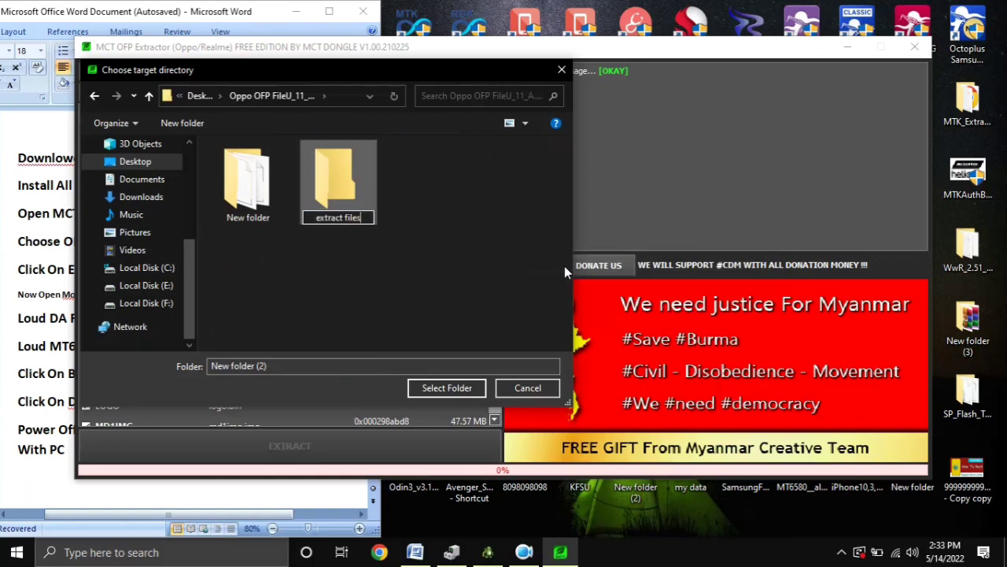
{"action": "key", "text": "Return"}
{"action": "left_click", "coordinate": [460, 389]}
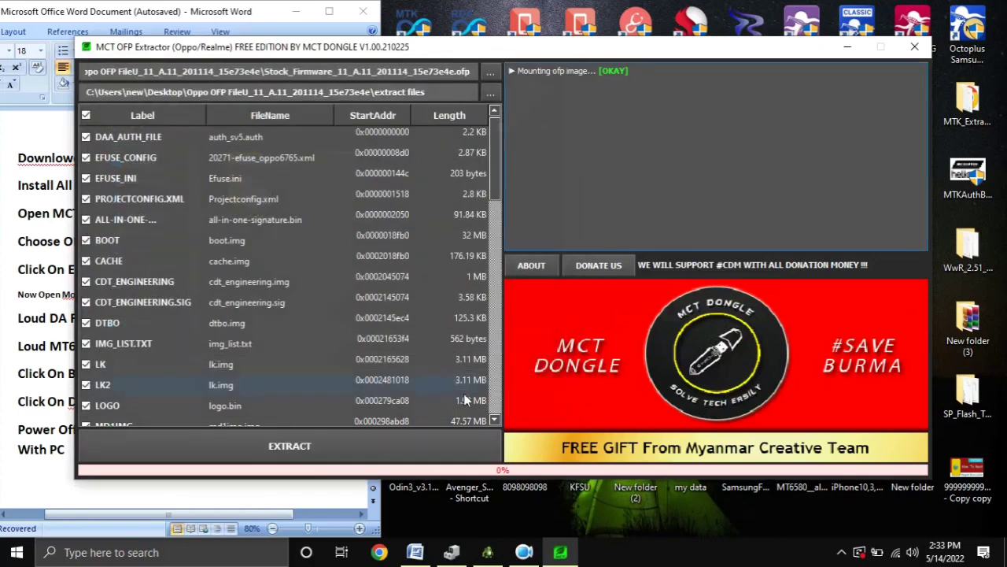
Step: Check the list of firmware files and extract all of the selected entries to the output directory
{"action": "scroll", "coordinate": [469, 343], "scroll_direction": "down", "scroll_amount": 5}
{"action": "scroll", "coordinate": [469, 343], "scroll_direction": "down", "scroll_amount": 5}
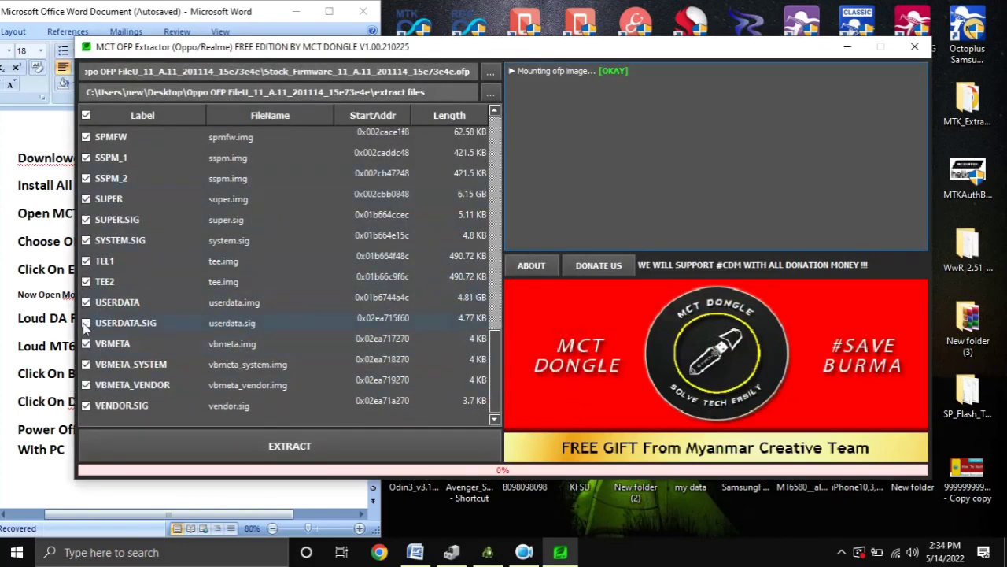
{"action": "scroll", "coordinate": [357, 349], "scroll_direction": "up", "scroll_amount": 10}
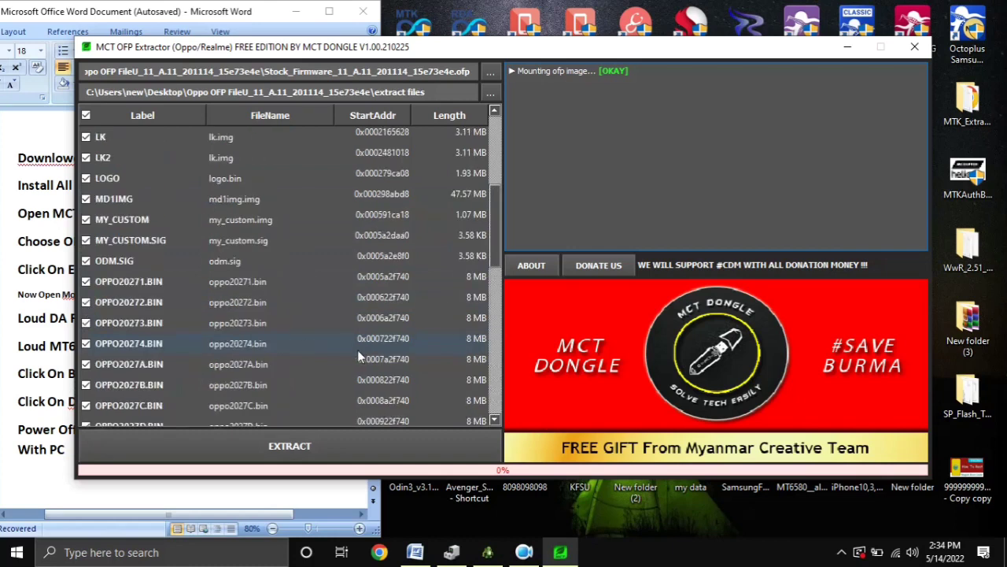
{"action": "left_click", "coordinate": [310, 444]}
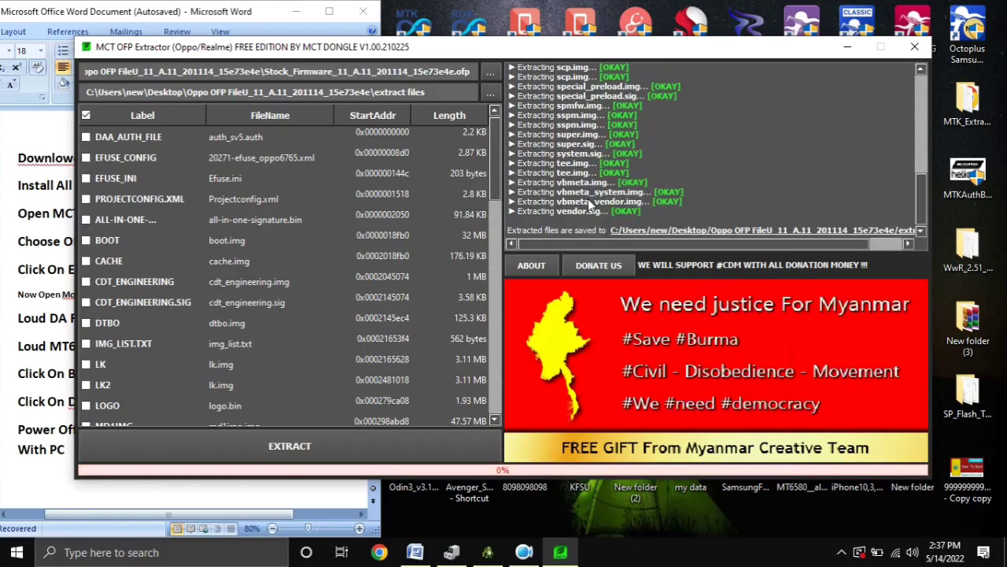
Step: Check the extraction log and file list, close the extractor and open the Oppo OFP folder on the desktop
{"action": "left_click", "coordinate": [787, 232]}
{"action": "scroll", "coordinate": [294, 260], "scroll_direction": "down", "scroll_amount": 10}
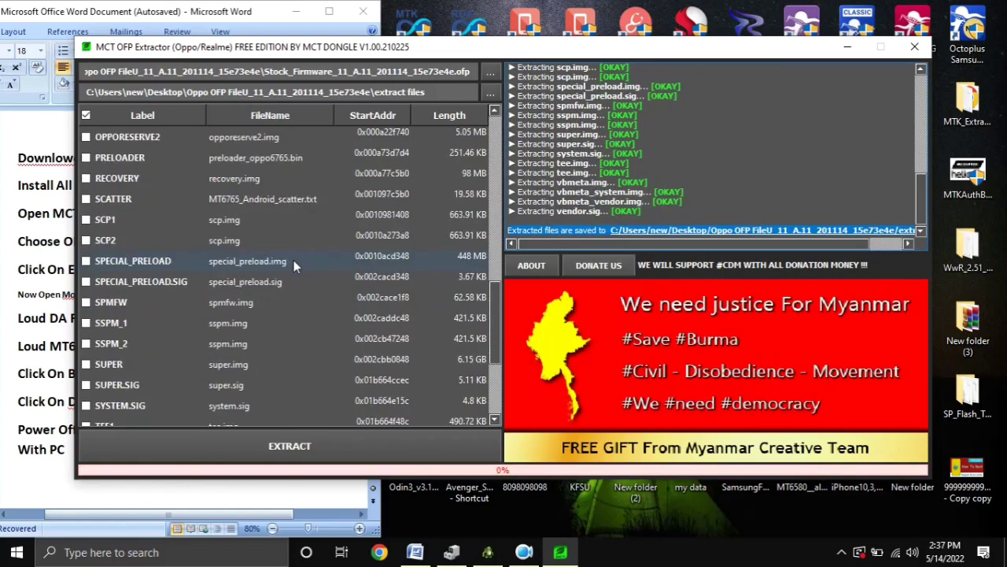
{"action": "left_click", "coordinate": [915, 46]}
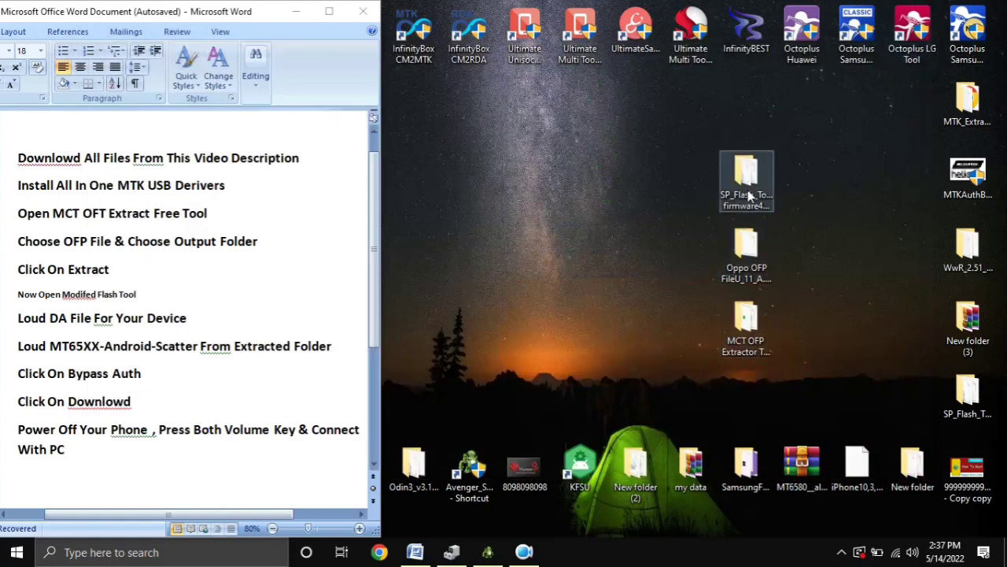
{"action": "double_click", "coordinate": [746, 252]}
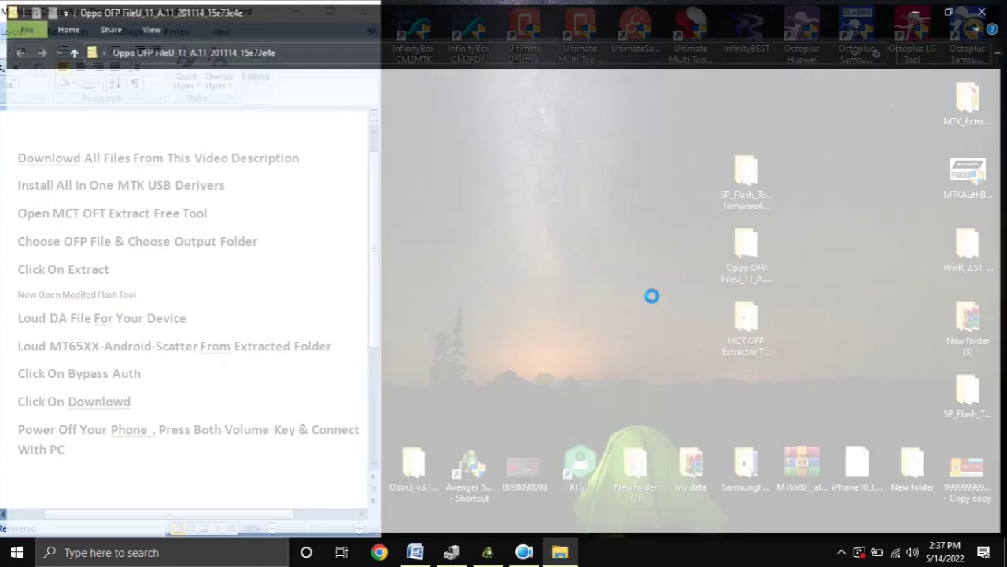
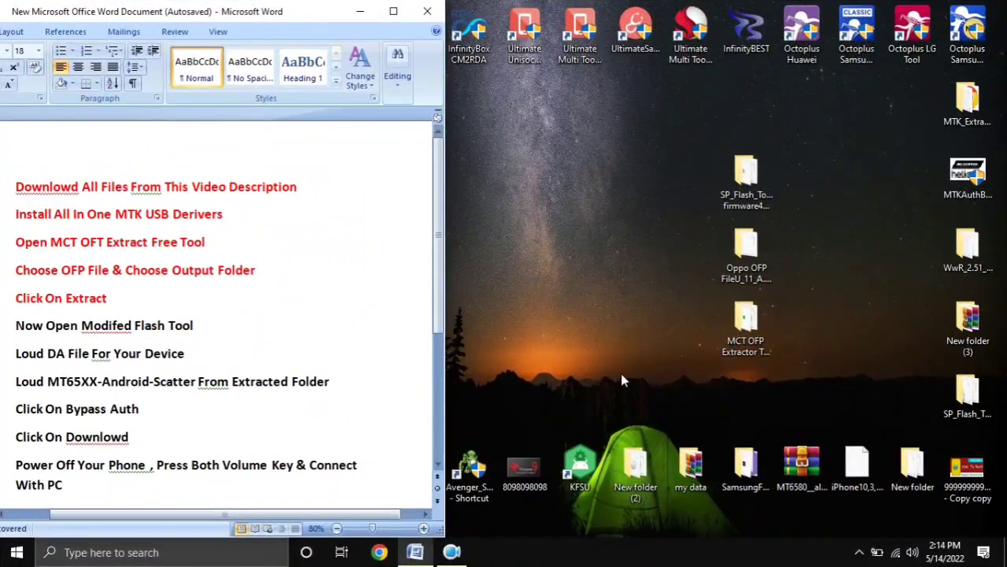
Step: Review the extraction and flashing instructions in the Word document
{"action": "scroll", "coordinate": [259, 349], "scroll_direction": "down", "scroll_amount": 1}
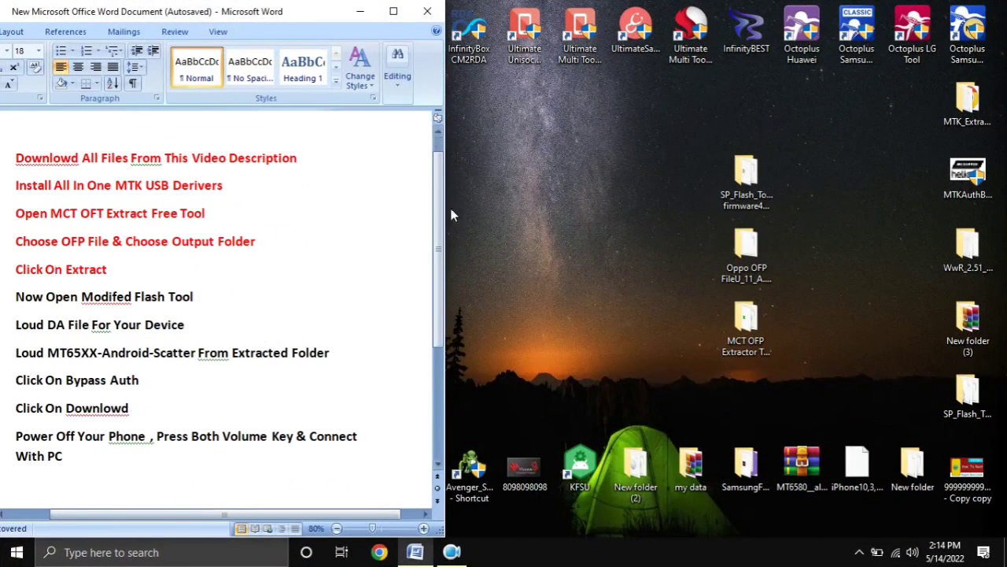
{"action": "scroll", "coordinate": [442, 213], "scroll_direction": "down", "scroll_amount": 1}
{"action": "left_click_drag", "start_coordinate": [126, 233], "coordinate": [10, 192]}
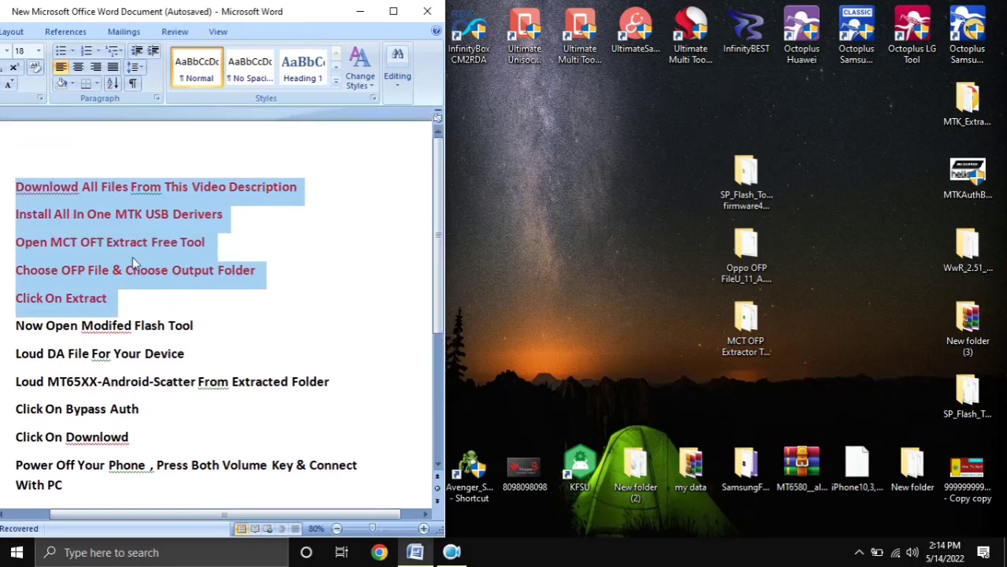
{"action": "scroll", "coordinate": [434, 285], "scroll_direction": "down", "scroll_amount": 2}
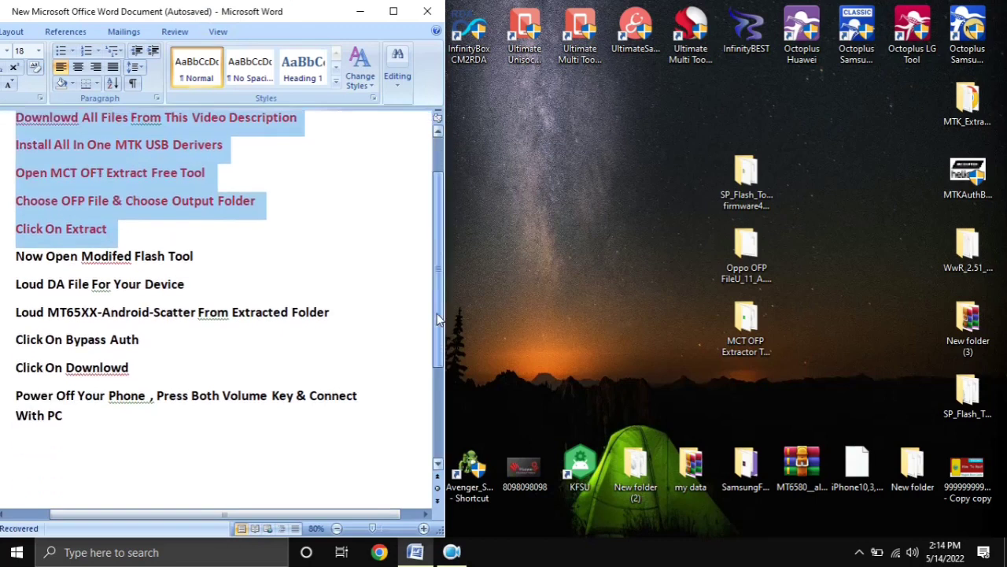
{"action": "left_click", "coordinate": [157, 359]}
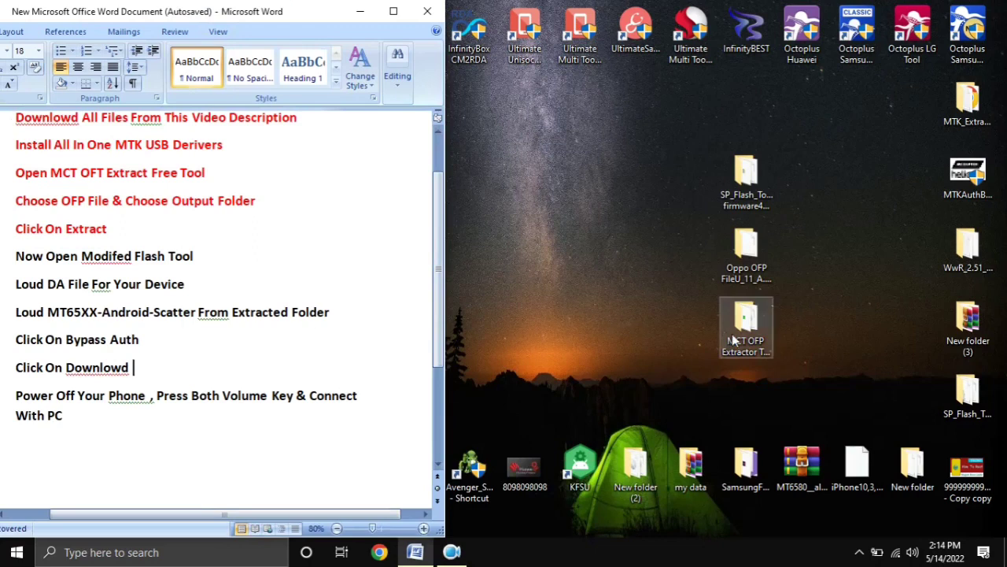
Step: Open the Extract Rom folder inside the Oppo OFP folder on the desktop
{"action": "left_click", "coordinate": [744, 260]}
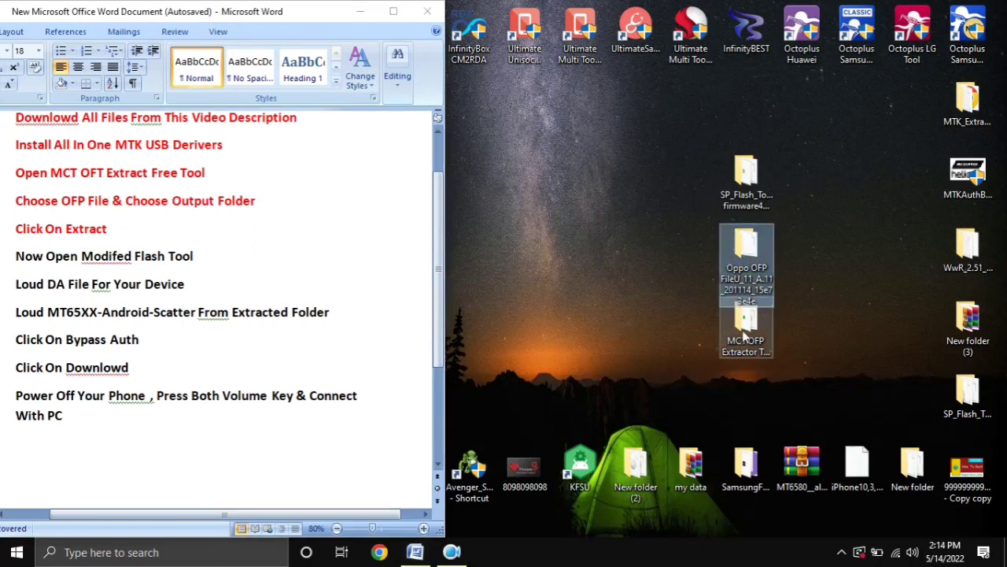
{"action": "double_click", "coordinate": [745, 251]}
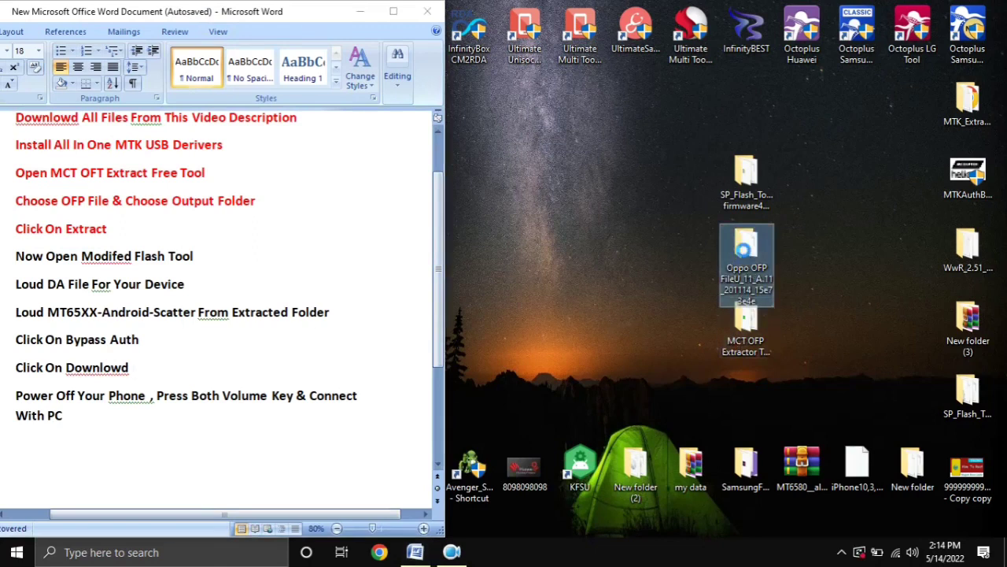
{"action": "left_click", "coordinate": [609, 284]}
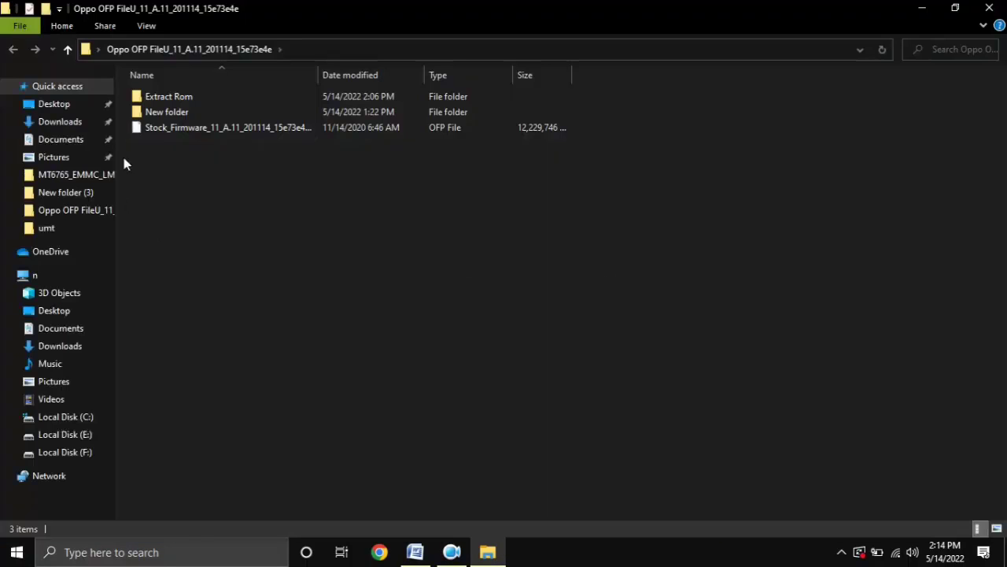
{"action": "left_click", "coordinate": [236, 129]}
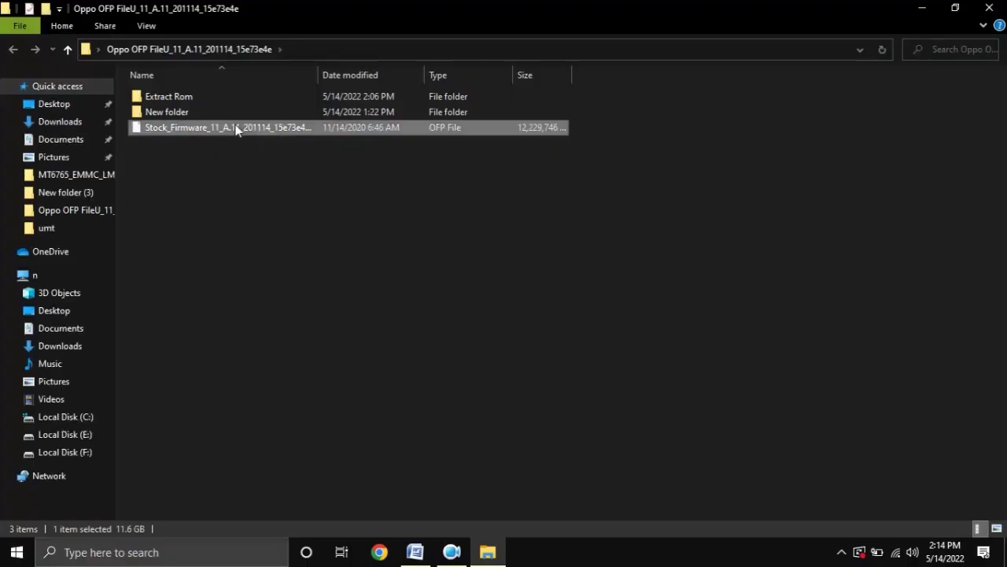
{"action": "double_click", "coordinate": [166, 96]}
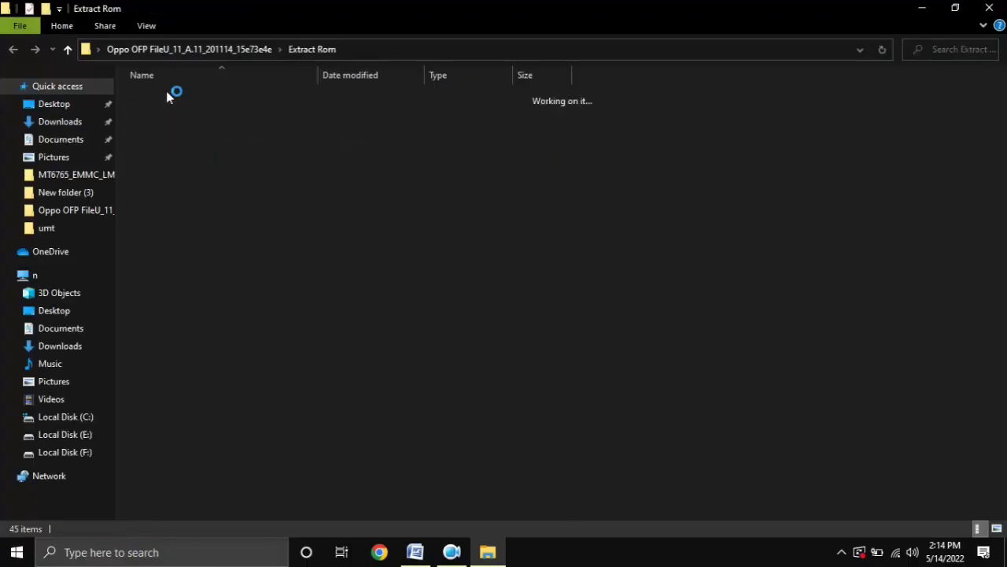
Step: Examine the extracted ROM files, including the super image, and return to the stock firmware OFP file in the parent folder
{"action": "left_click_drag", "start_coordinate": [624, 88], "coordinate": [529, 520]}
{"action": "scroll", "coordinate": [359, 441], "scroll_direction": "up", "scroll_amount": 6}
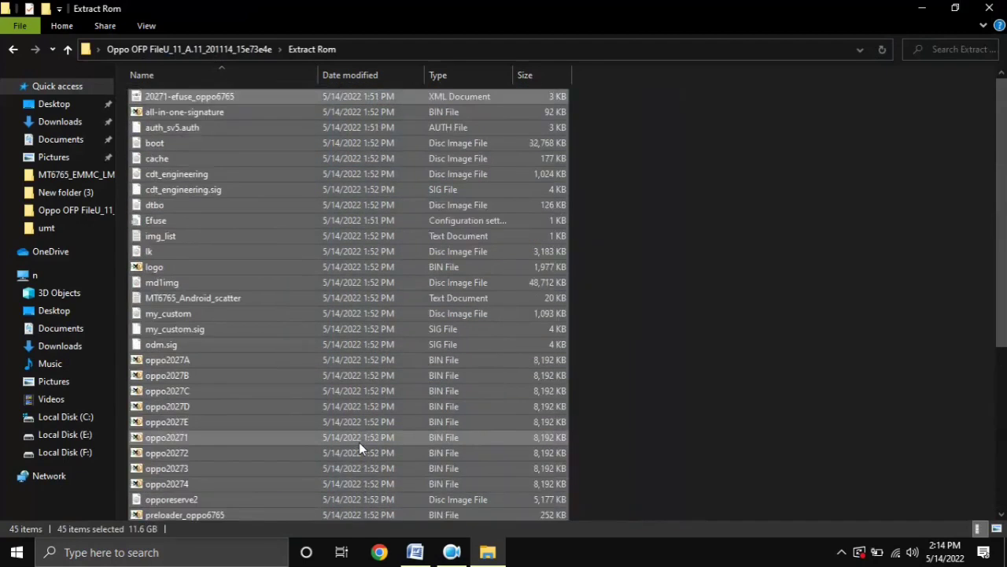
{"action": "scroll", "coordinate": [358, 442], "scroll_direction": "down", "scroll_amount": 5}
{"action": "scroll", "coordinate": [371, 444], "scroll_direction": "down", "scroll_amount": 1}
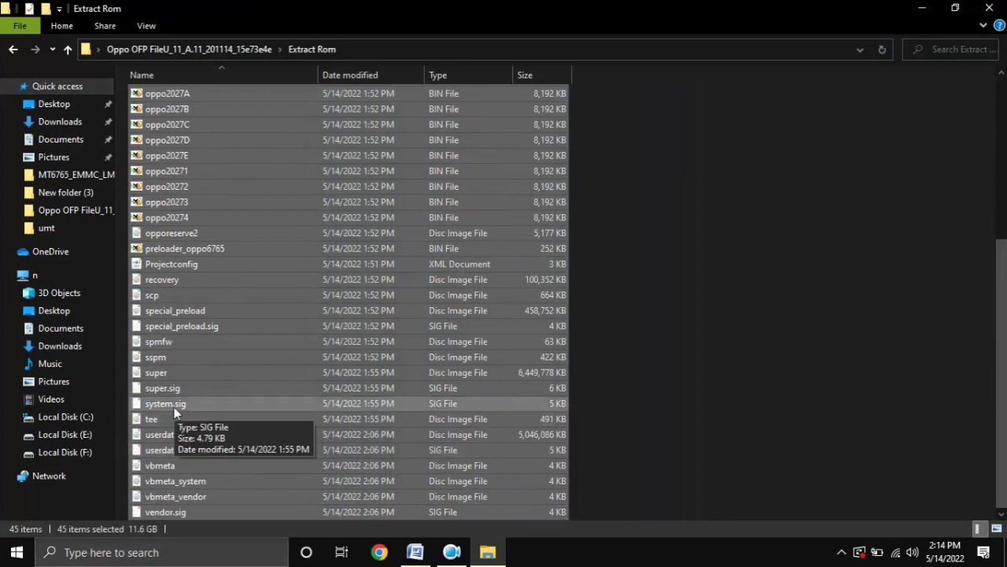
{"action": "left_click", "coordinate": [181, 375]}
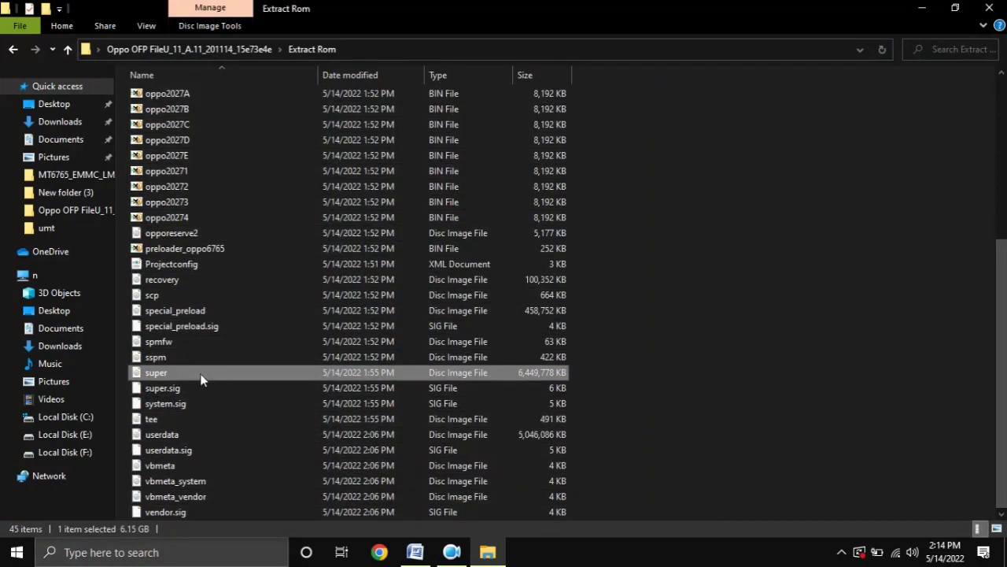
{"action": "left_click", "coordinate": [12, 51]}
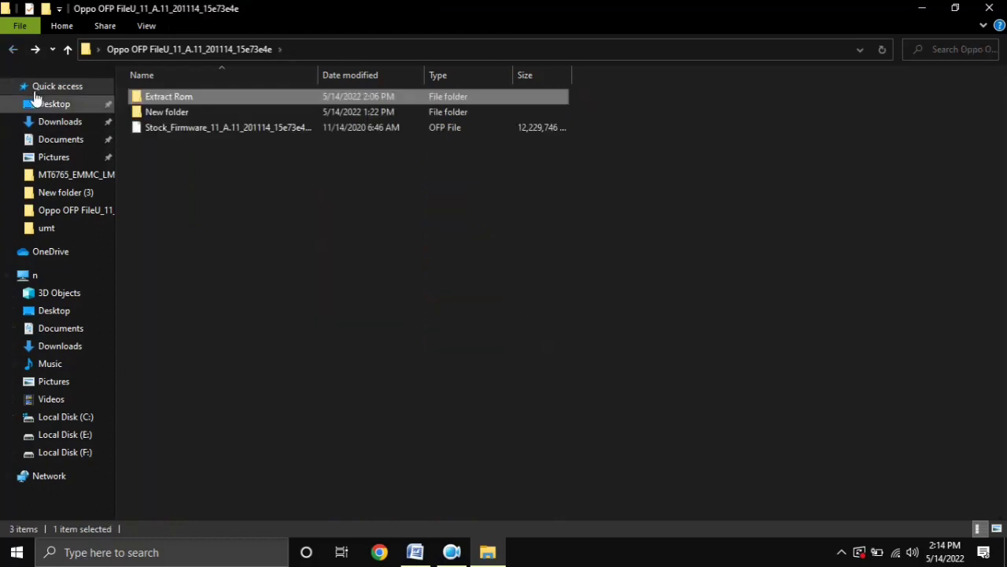
{"action": "left_click", "coordinate": [182, 132]}
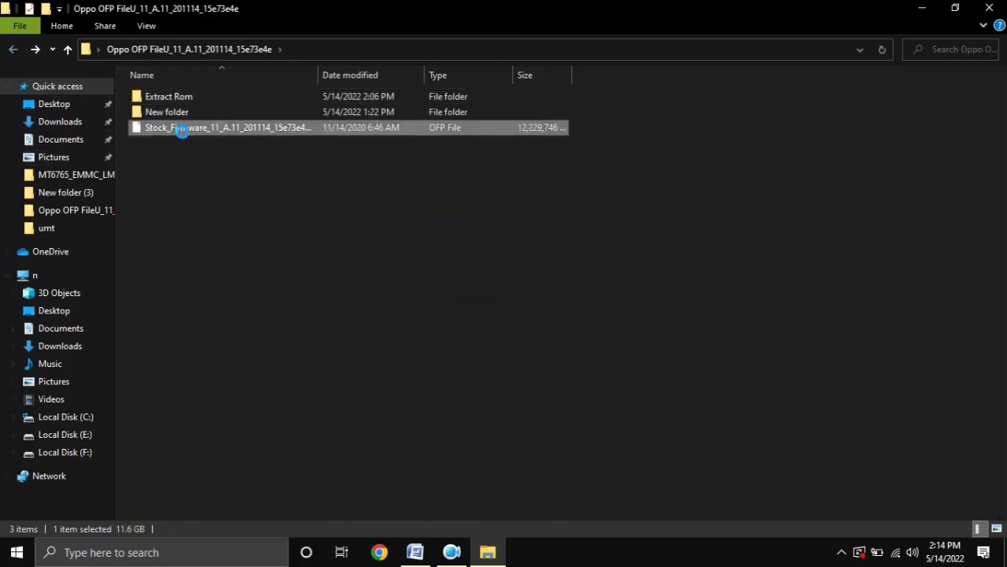
Step: Delete the stock firmware OFP file from the Oppo OFP folder and close the folder window
{"action": "right_click", "coordinate": [182, 131]}
{"action": "left_click", "coordinate": [249, 422]}
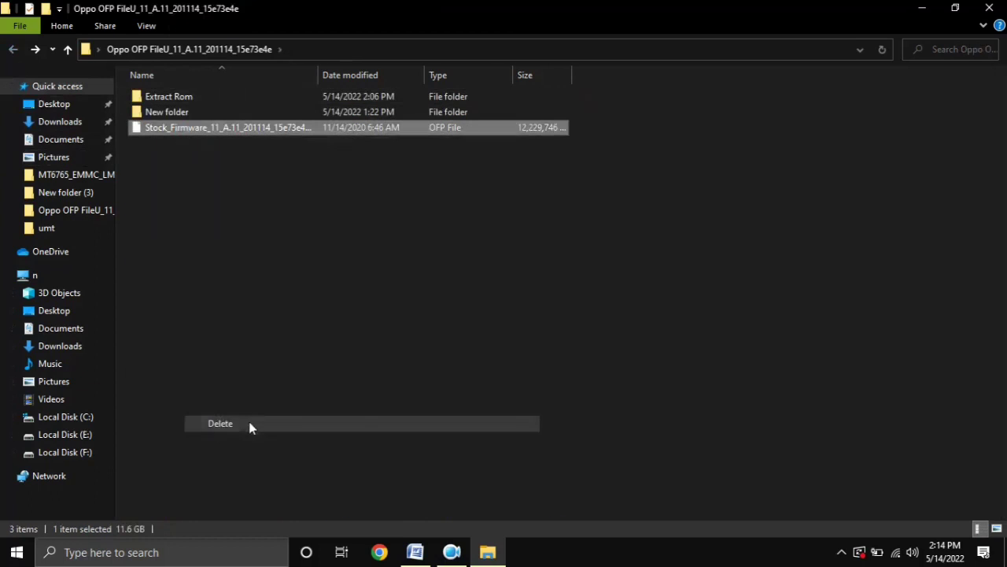
{"action": "left_click", "coordinate": [989, 8]}
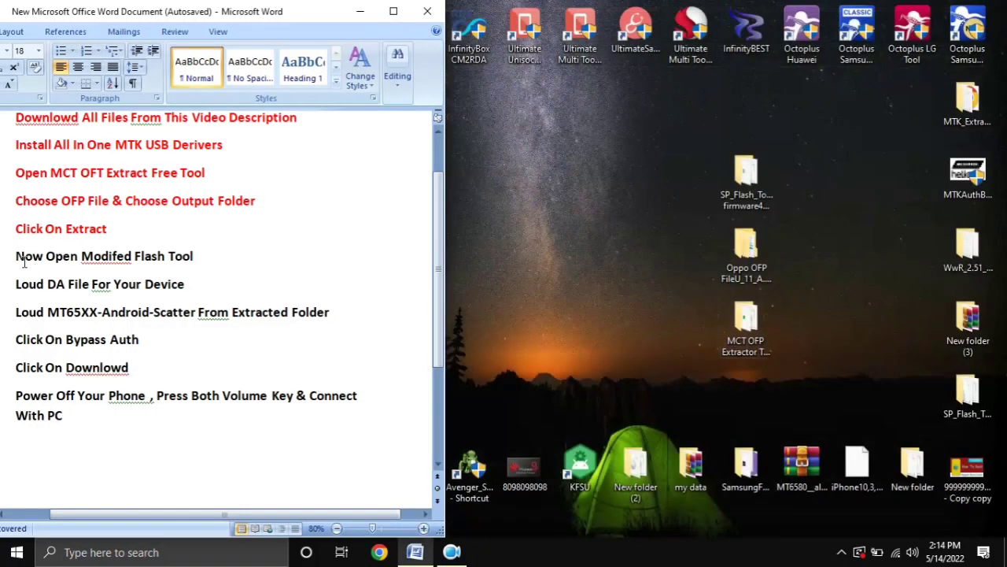
Step: Check the "Now Open Modifed Flash Tool" instruction in Word and open the modified SP Flash Tool from its desktop folder
{"action": "left_click_drag", "start_coordinate": [19, 253], "coordinate": [198, 256]}
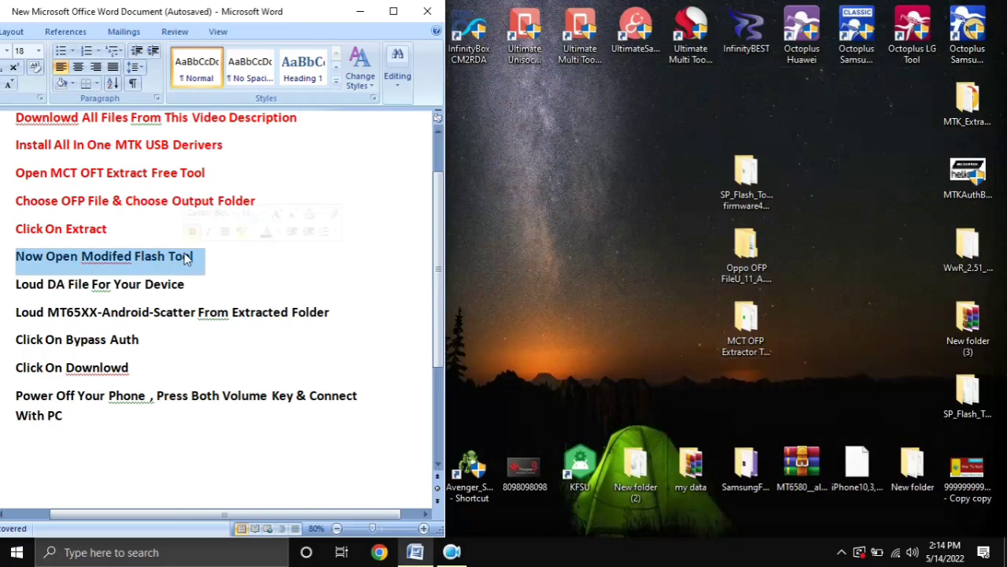
{"action": "left_click", "coordinate": [604, 314]}
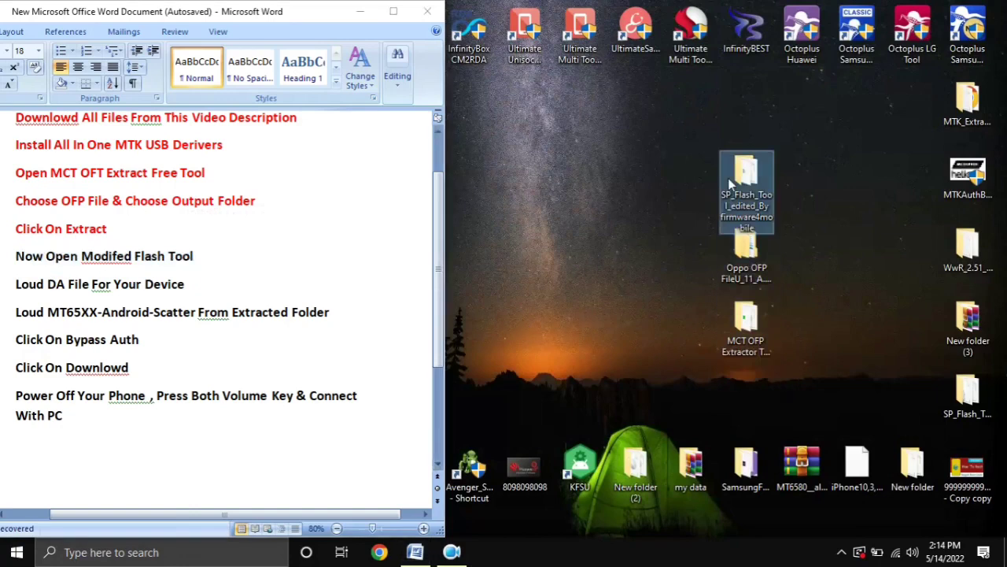
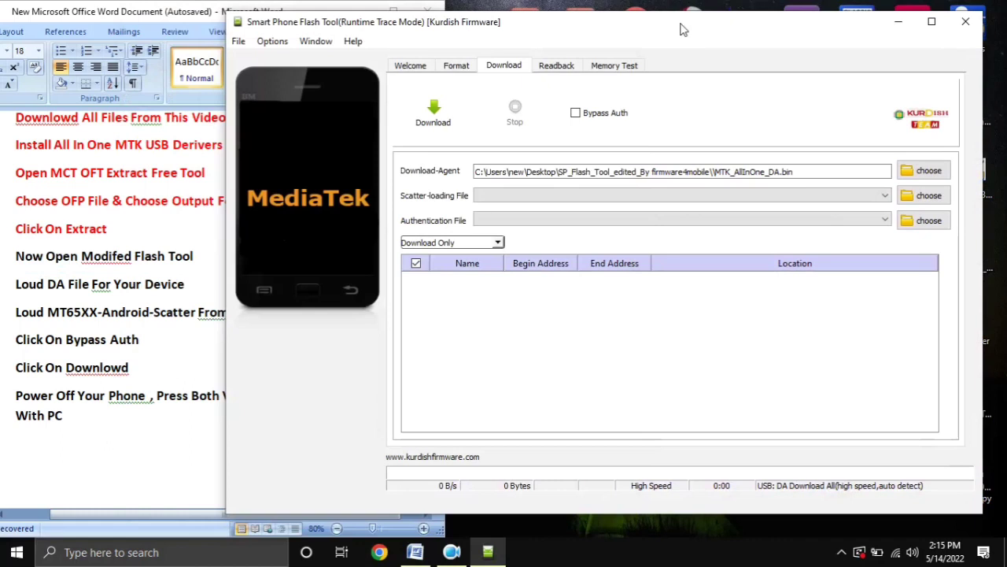
Step: Reposition the Word window and reduce the "Now Open Modifed Flash Tool" line to font size 12
{"action": "left_click", "coordinate": [11, 262]}
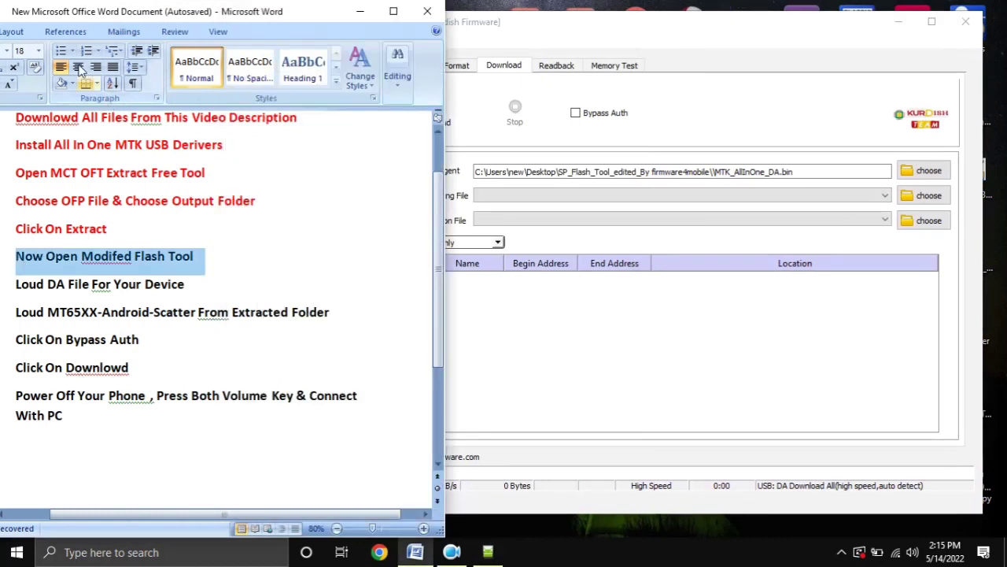
{"action": "mouse_move", "coordinate": [50, 20]}
{"action": "left_mouse_down"}
{"action": "mouse_move", "coordinate": [78, 20]}
{"action": "mouse_move", "coordinate": [68, 21]}
{"action": "left_mouse_up"}
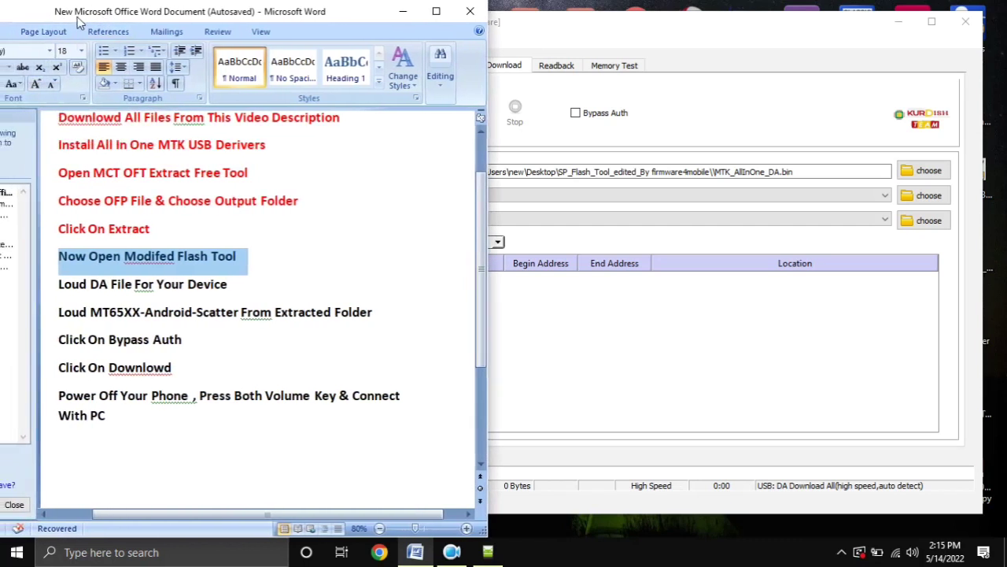
{"action": "left_click", "coordinate": [52, 84]}
{"action": "left_click", "coordinate": [52, 84]}
{"action": "left_click", "coordinate": [52, 85]}
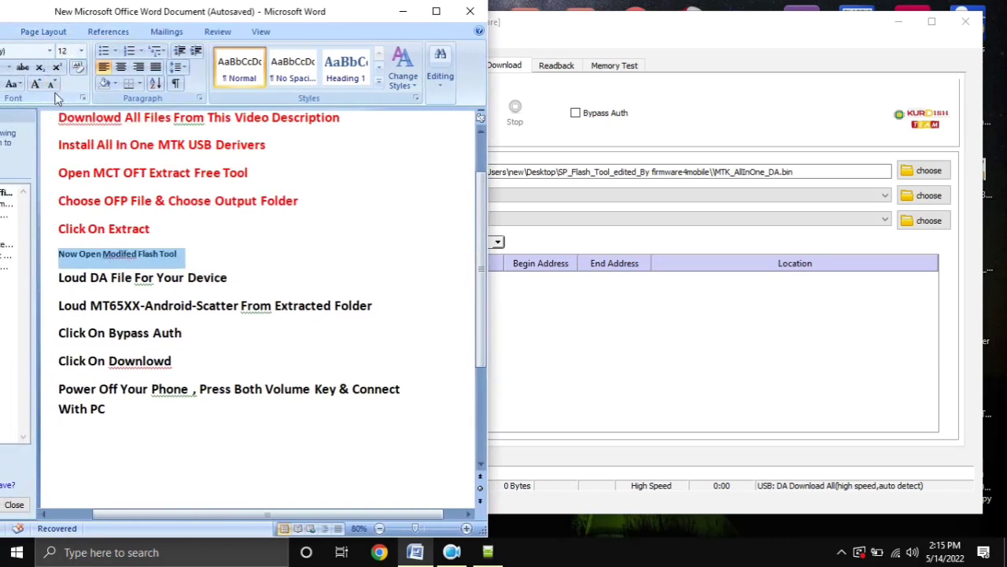
Step: Highlight the DA file instruction in Word, and load MTK_AllInOne_DA as the Download-Agent in Smart Phone Flash Tool
{"action": "left_click", "coordinate": [549, 45]}
{"action": "left_click", "coordinate": [45, 293]}
{"action": "left_click", "coordinate": [55, 290]}
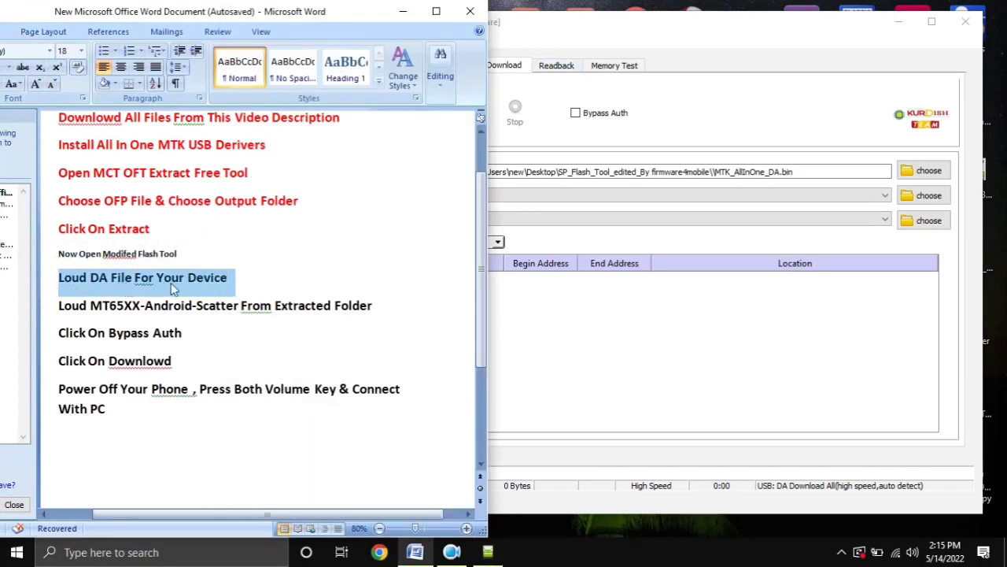
{"action": "left_click", "coordinate": [847, 95]}
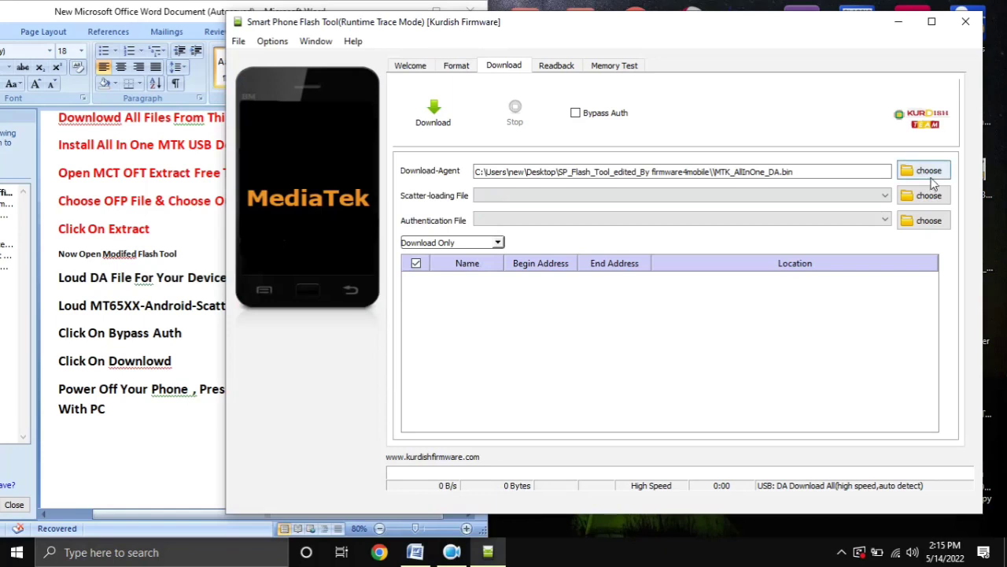
{"action": "left_click", "coordinate": [931, 176]}
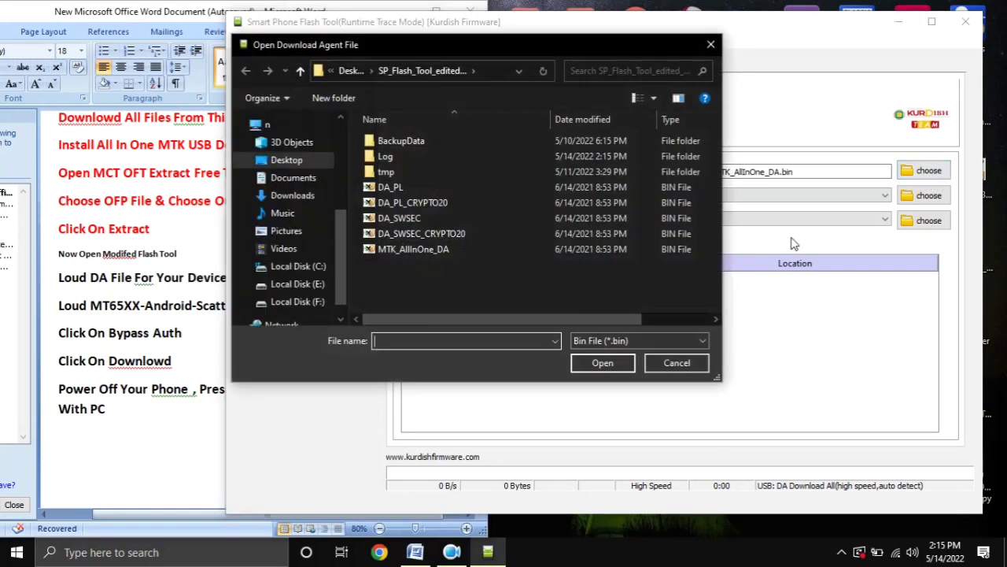
{"action": "left_click", "coordinate": [398, 251]}
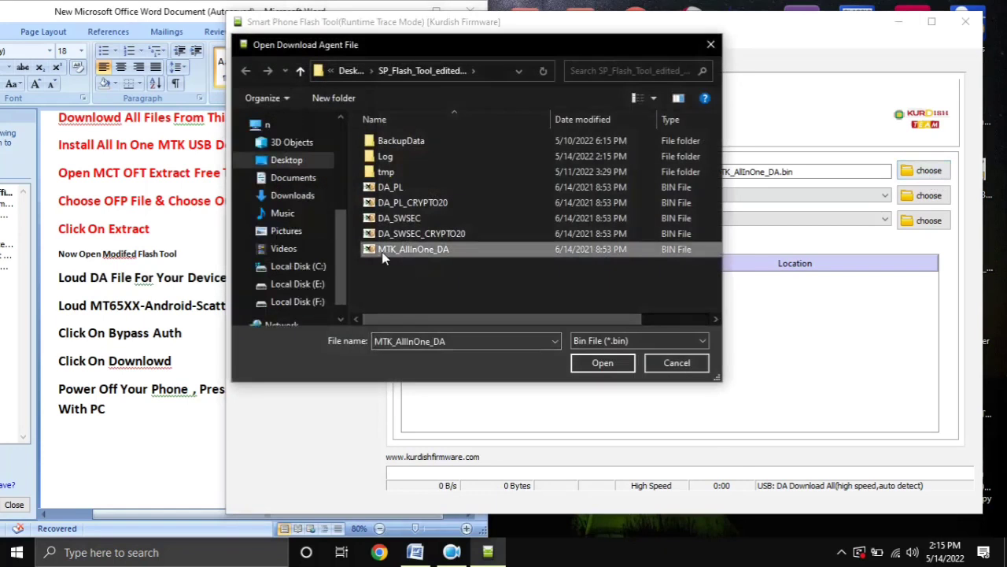
{"action": "double_click", "coordinate": [441, 253]}
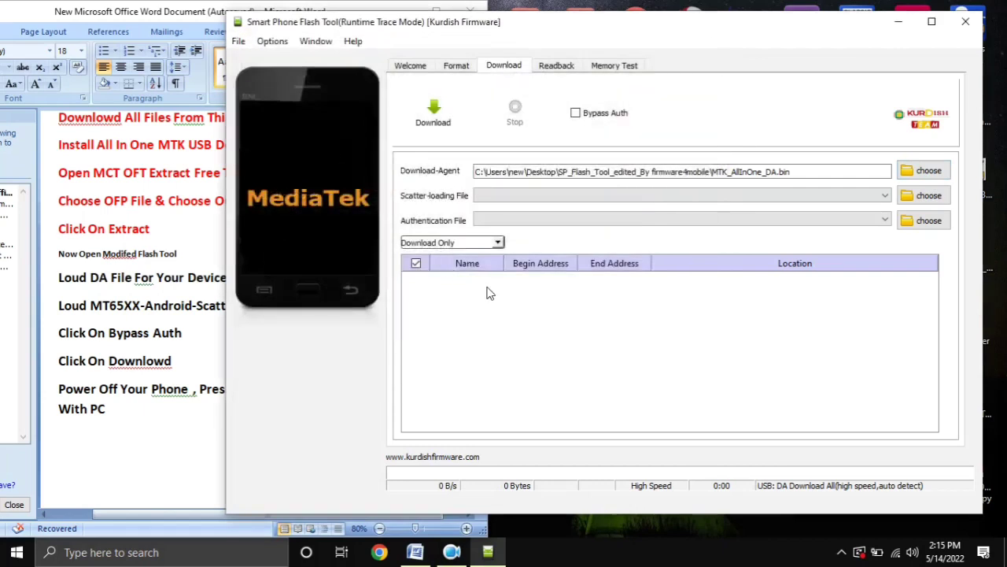
Step: Color the "Loud MT65XX-Android-Scatter From Extracted Folder" line red in the Word document
{"action": "left_click", "coordinate": [57, 309]}
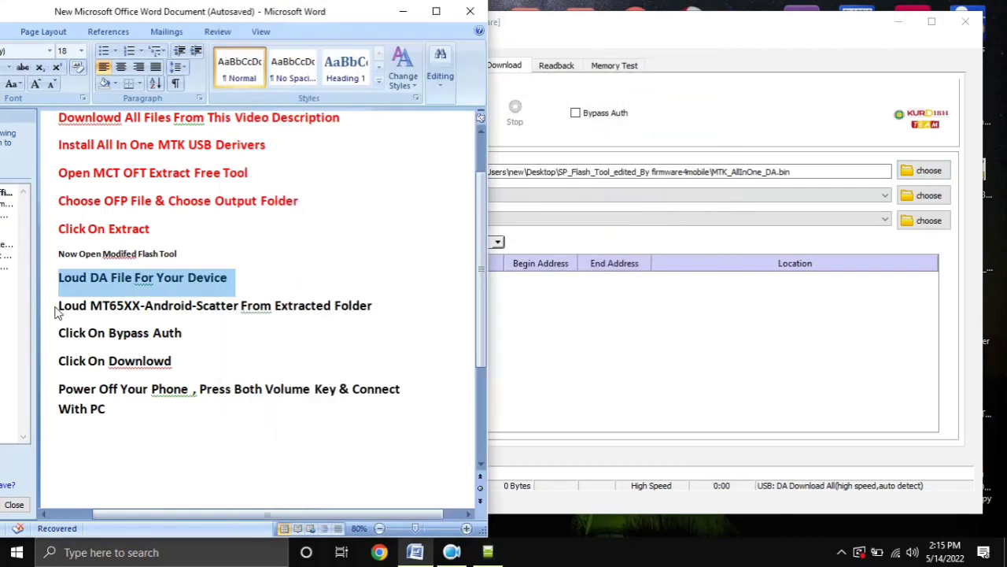
{"action": "triple_click", "coordinate": [57, 309]}
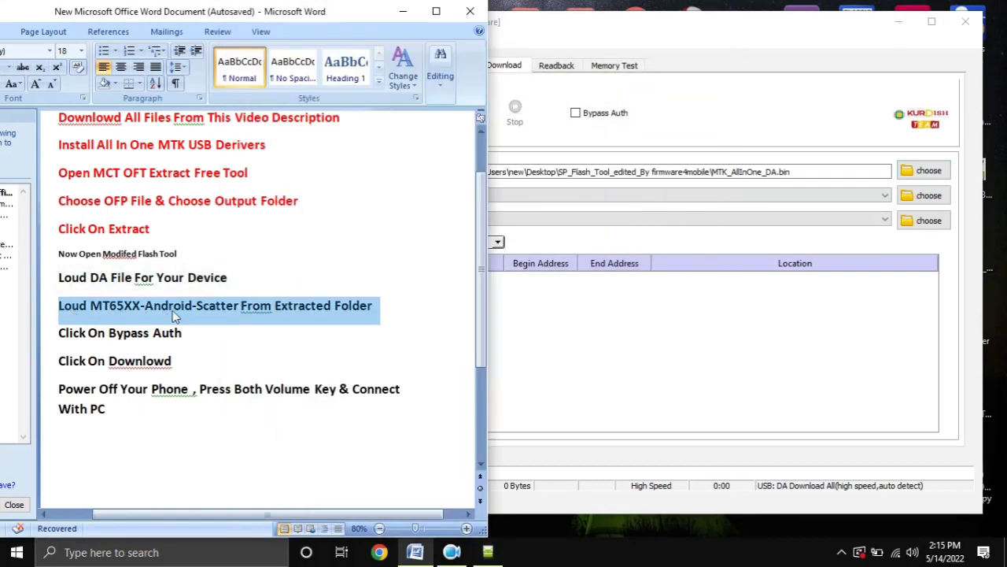
{"action": "mouse_move", "coordinate": [145, 288]}
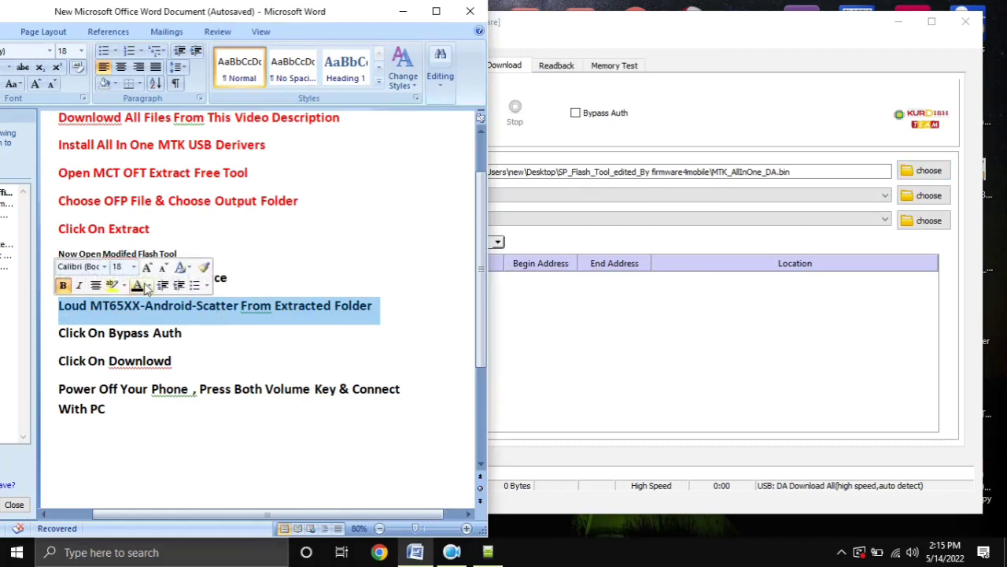
{"action": "left_click", "coordinate": [146, 287]}
{"action": "left_click", "coordinate": [145, 415]}
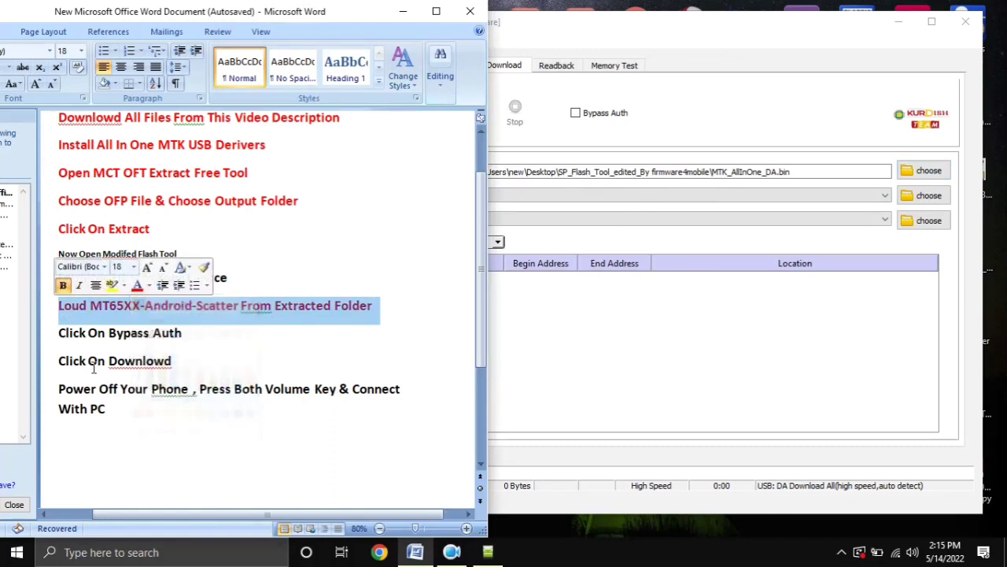
{"action": "left_click_drag", "start_coordinate": [57, 308], "coordinate": [361, 314]}
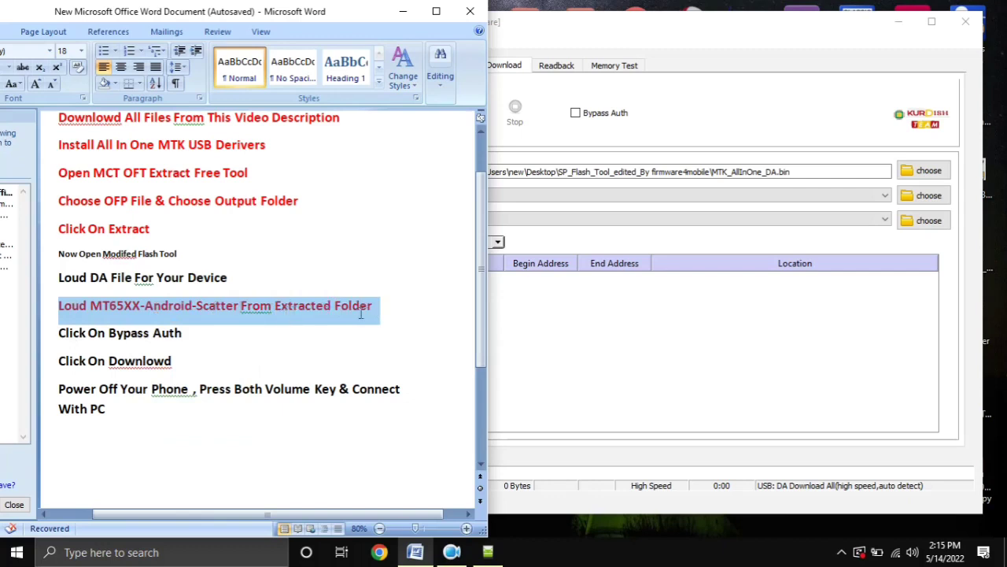
{"action": "left_click", "coordinate": [396, 320]}
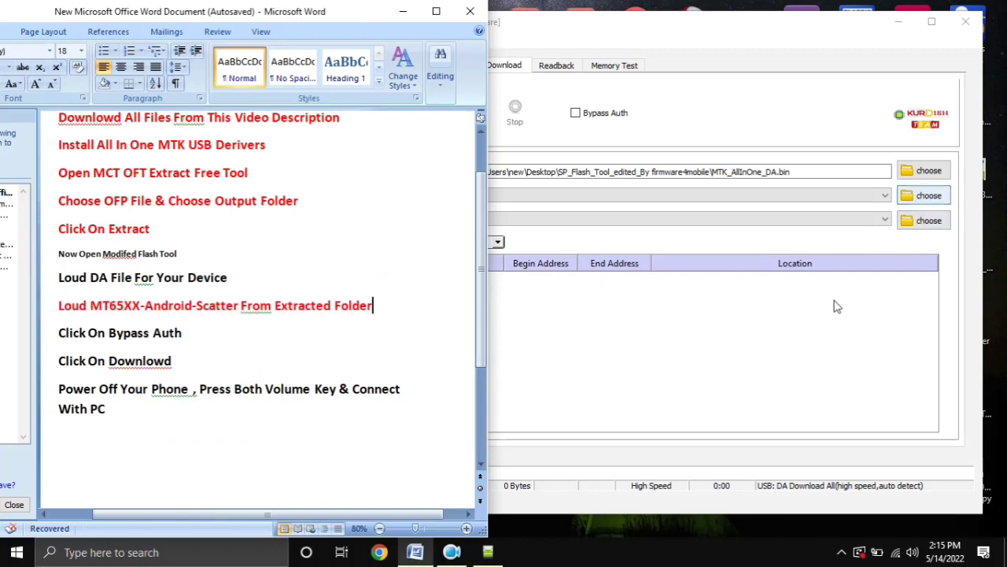
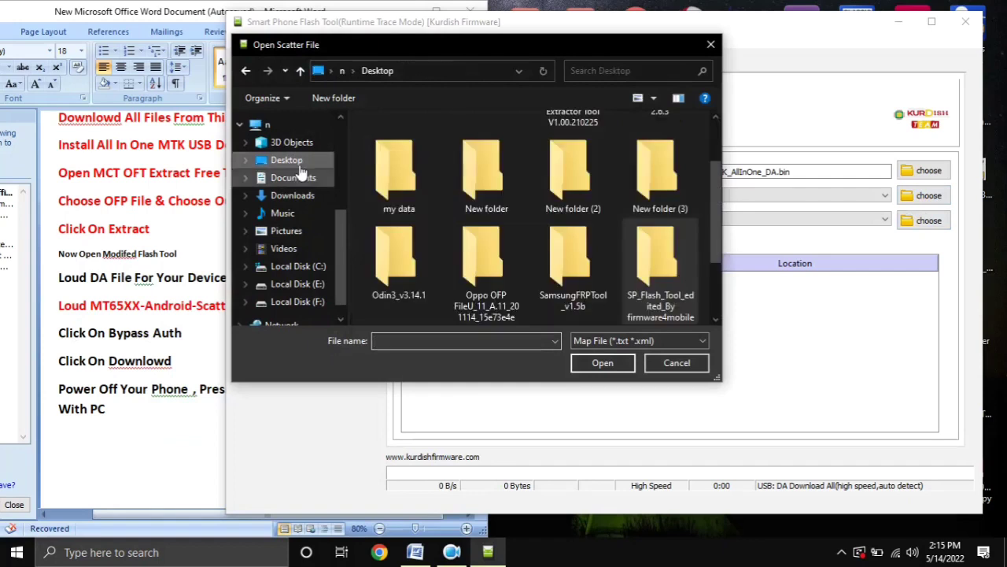
Step: Load MT6765_Android_scatter from the Extract Rom folder inside the desktop's Oppo OFP folder as the scatter-loading file in Smart Phone Flash Tool
{"action": "scroll", "coordinate": [711, 209], "scroll_direction": "down", "scroll_amount": 1}
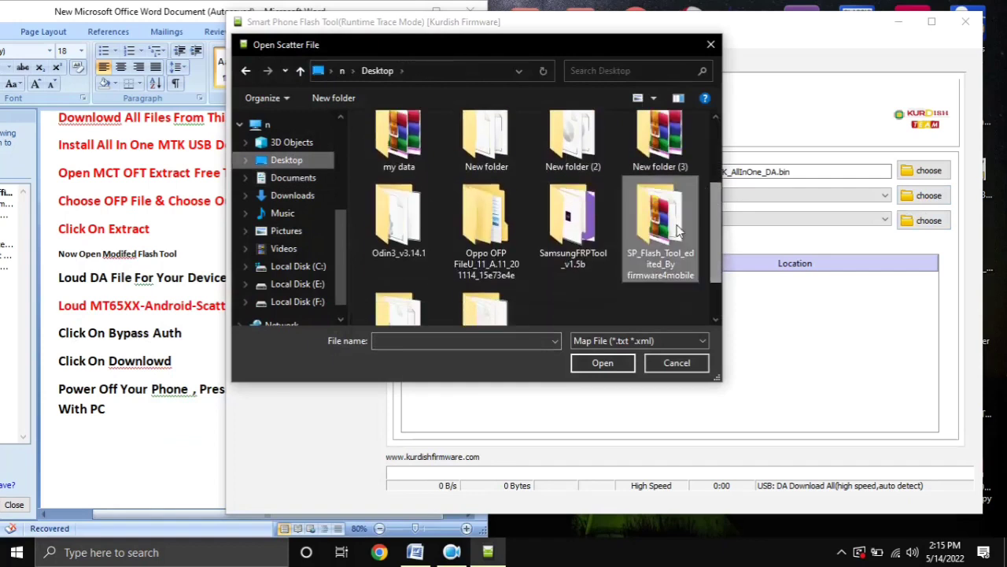
{"action": "double_click", "coordinate": [488, 253]}
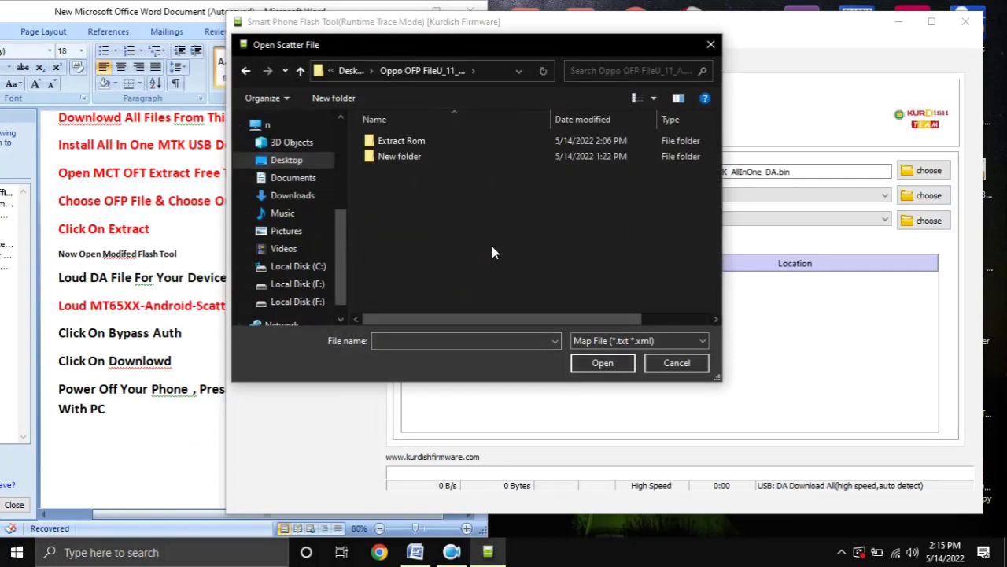
{"action": "right_click", "coordinate": [408, 192]}
{"action": "mouse_move", "coordinate": [574, 204]}
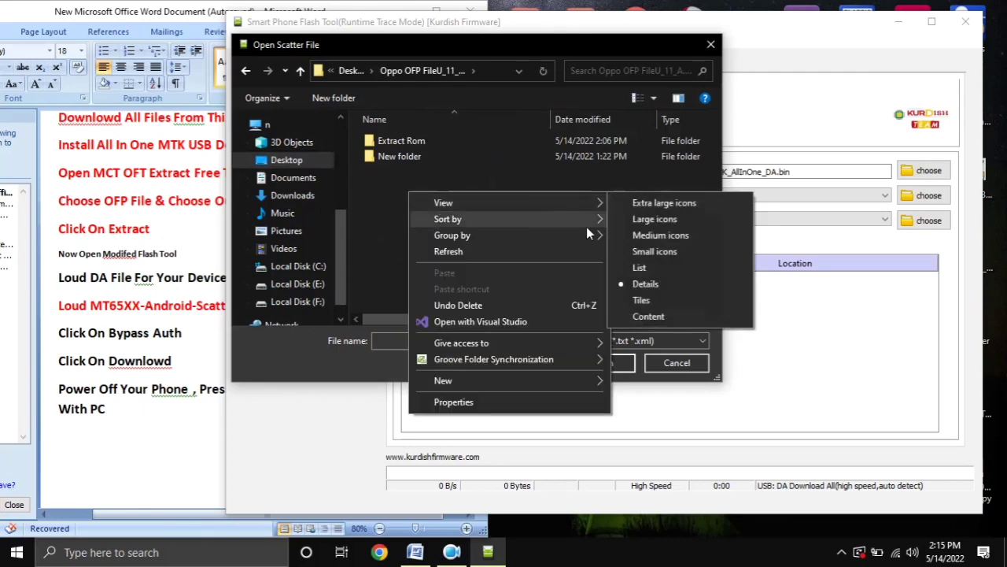
{"action": "left_click", "coordinate": [637, 218]}
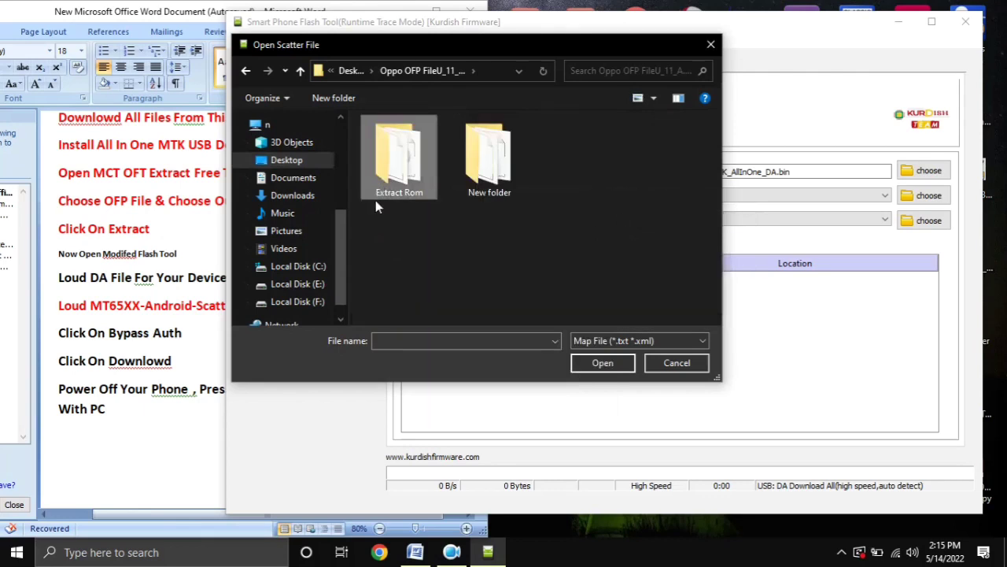
{"action": "double_click", "coordinate": [397, 171]}
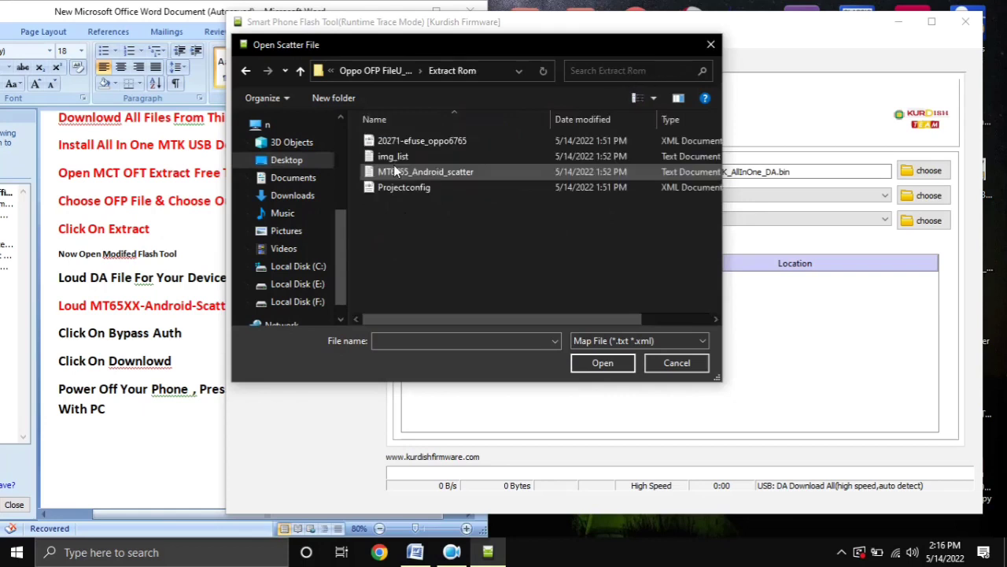
{"action": "left_click", "coordinate": [441, 176]}
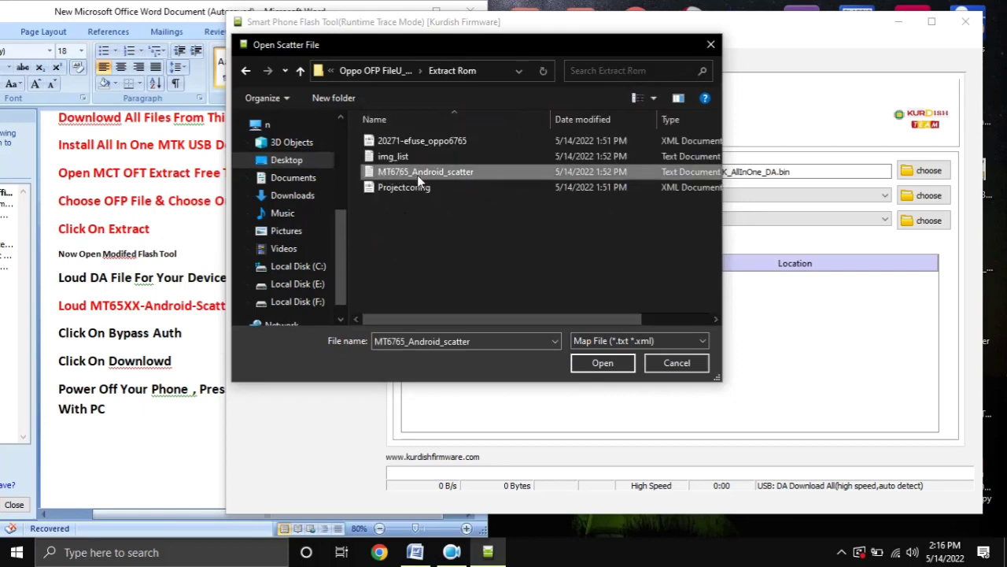
{"action": "double_click", "coordinate": [412, 173]}
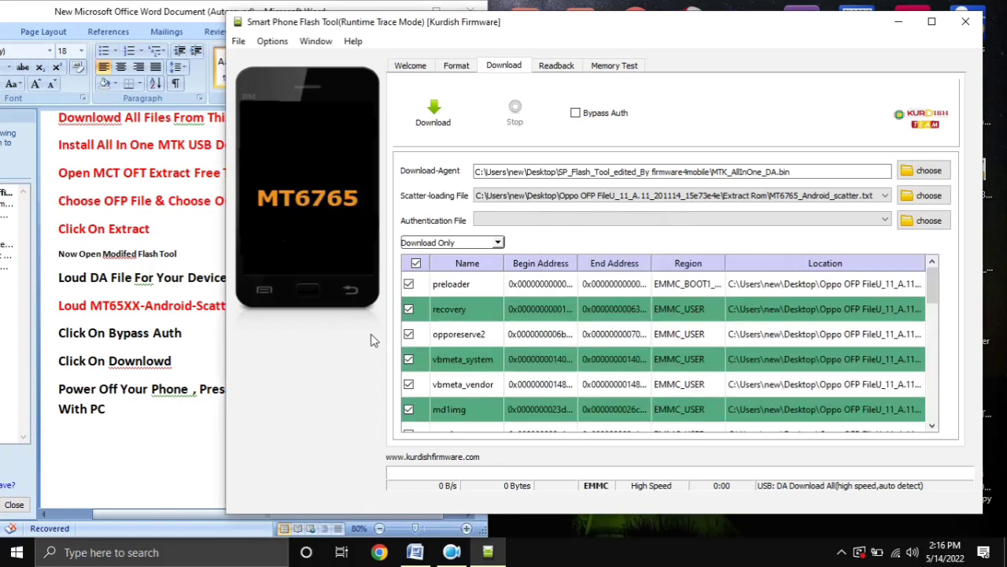
Step: Look through the loaded partition list and set the download mode to Firmware Upgrade
{"action": "scroll", "coordinate": [496, 350], "scroll_direction": "down", "scroll_amount": 10}
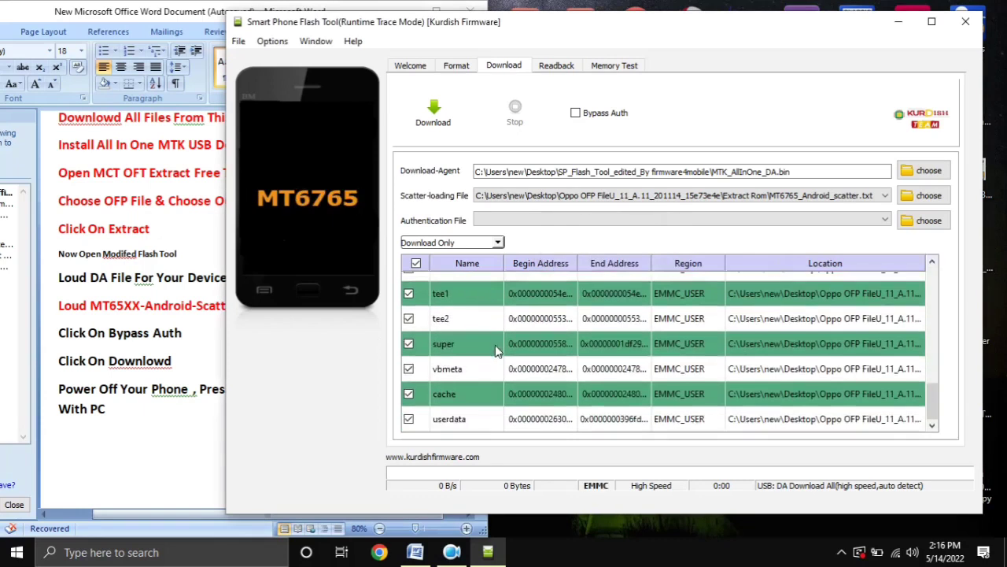
{"action": "scroll", "coordinate": [495, 350], "scroll_direction": "up", "scroll_amount": 10}
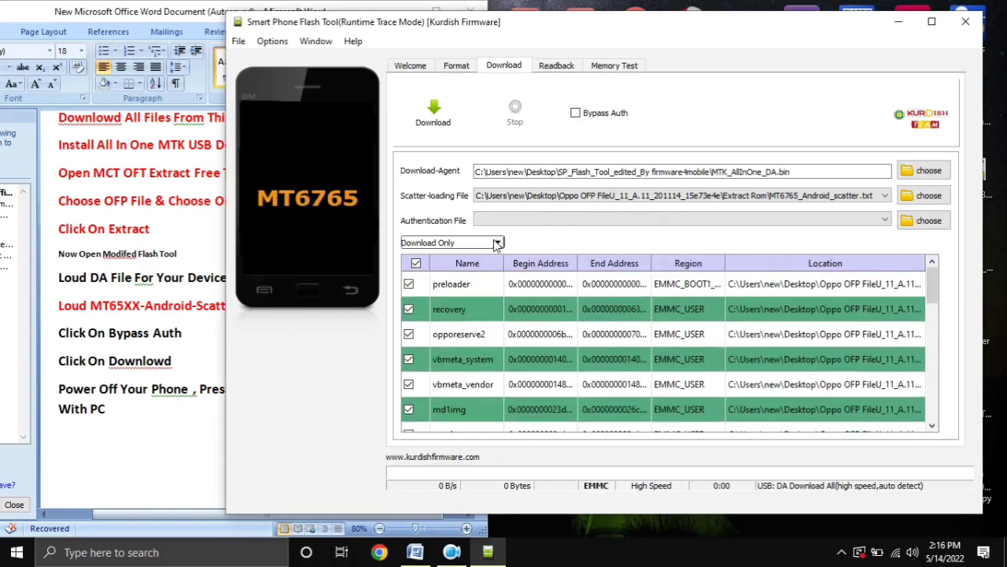
{"action": "left_click", "coordinate": [496, 244]}
{"action": "left_click", "coordinate": [483, 267]}
Step: Highlight the "Click On Bypass Auth" instruction in Word and enable Bypass Auth in Smart Phone Flash Tool
{"action": "left_click", "coordinate": [124, 438]}
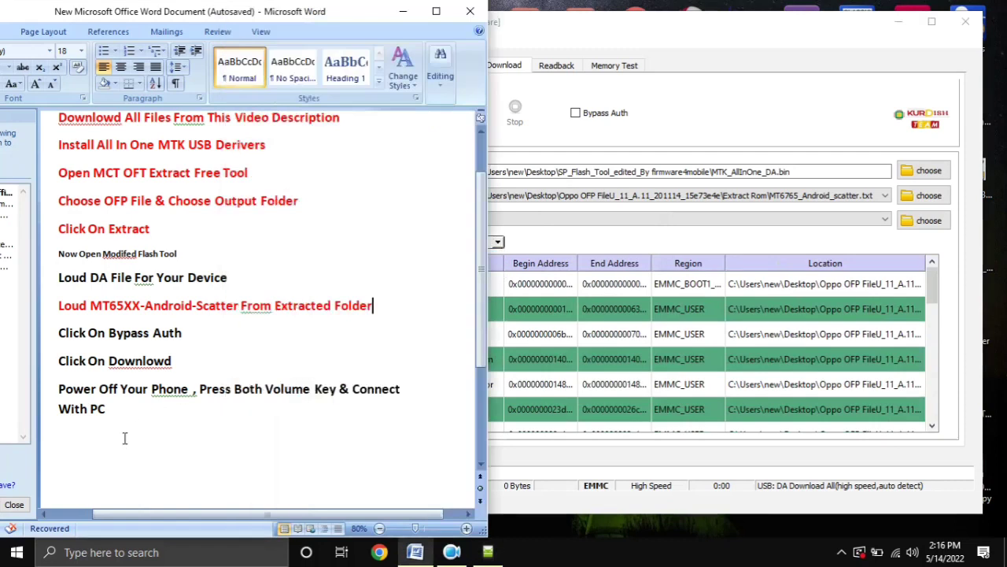
{"action": "left_click", "coordinate": [44, 341]}
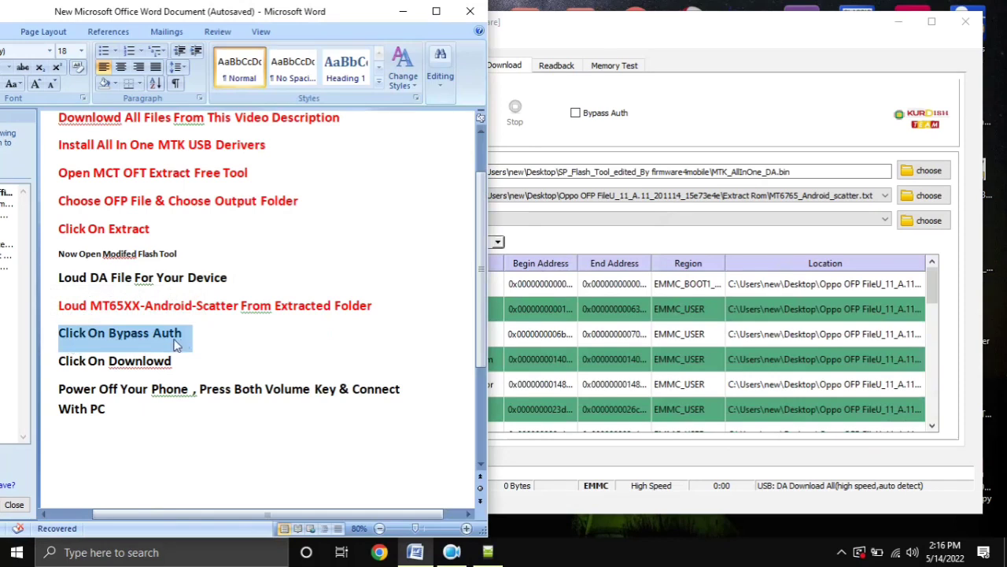
{"action": "left_click", "coordinate": [622, 145]}
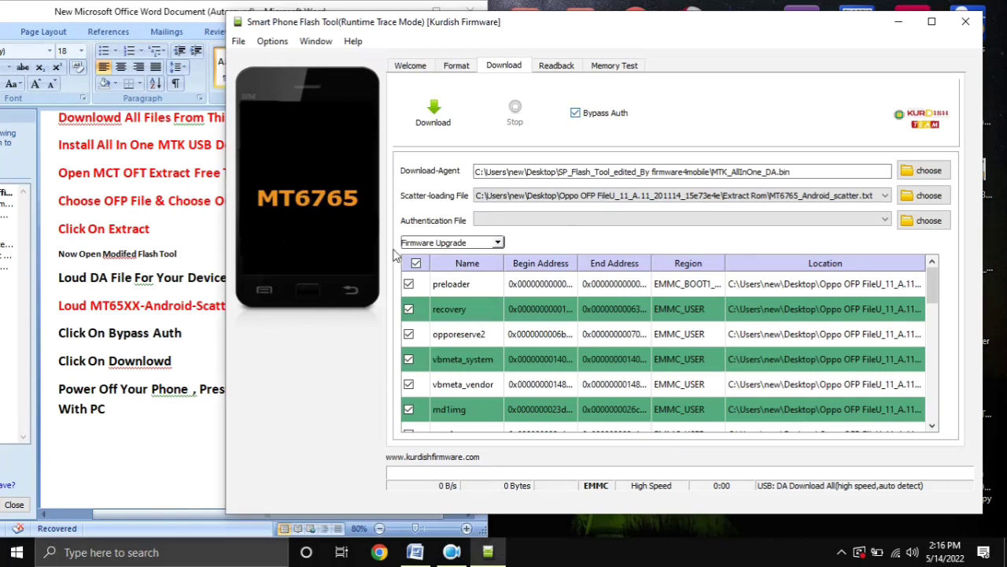
Step: Highlight the "Click On Downlowd" instruction in Word and shift the document window slightly to uncover more of the flash tool
{"action": "key", "text": "alt+Tab"}
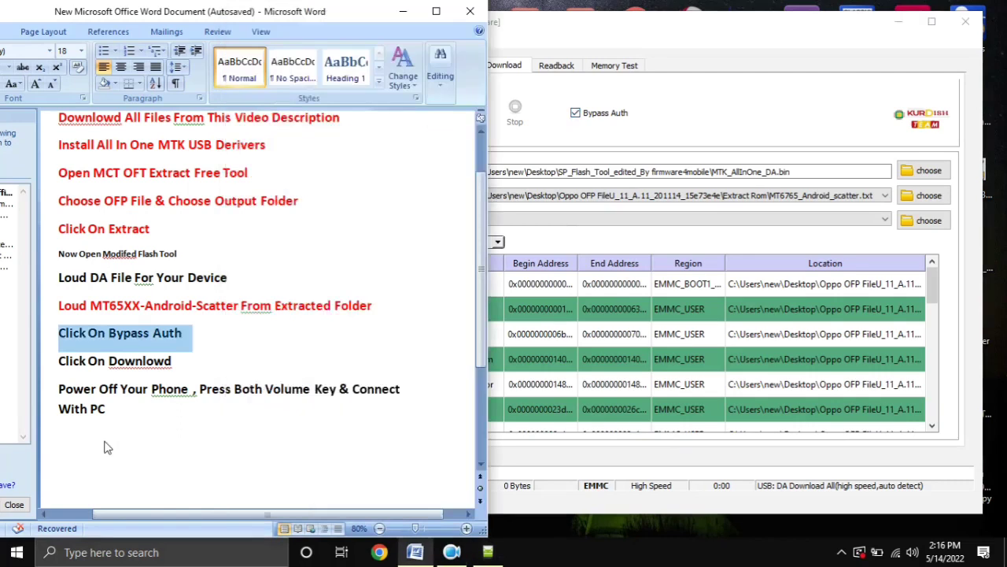
{"action": "left_click", "coordinate": [47, 364]}
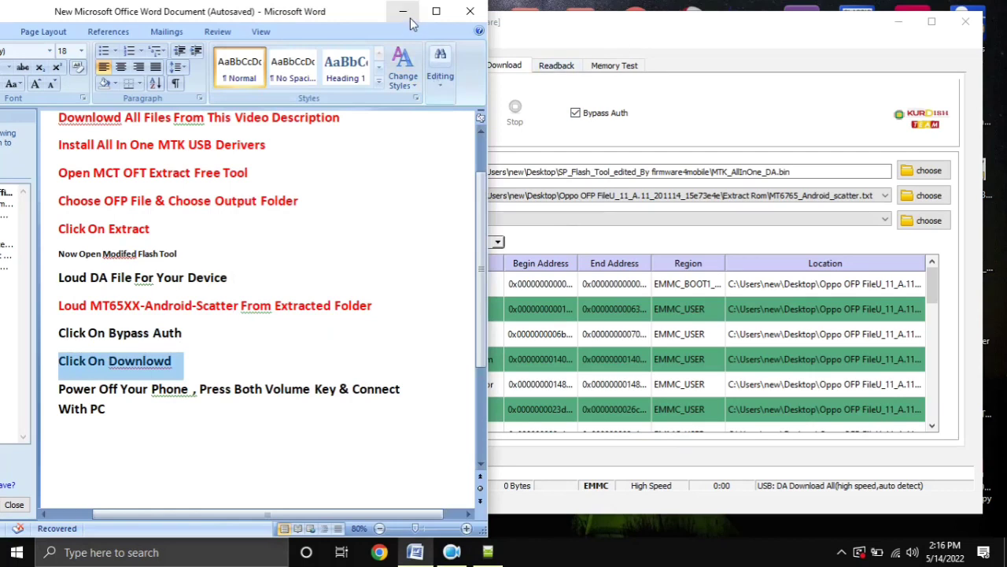
{"action": "left_click_drag", "start_coordinate": [334, 25], "coordinate": [316, 19]}
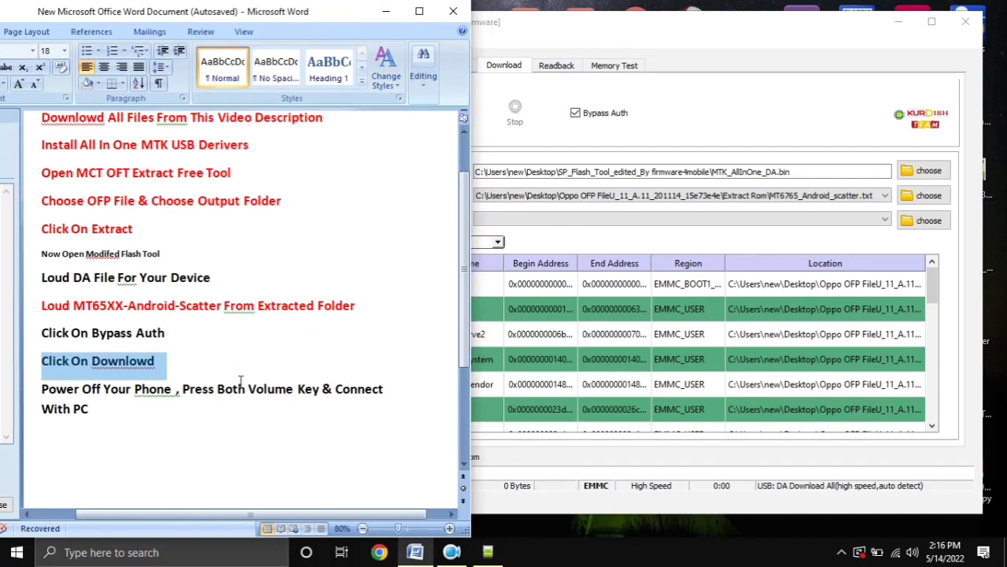
Step: Check the Download command in Smart Phone Flash Tool and highlight the "Power Off Your Phone , Press Both Volume Key & Connect With PC" instruction in Word
{"action": "left_click", "coordinate": [547, 140]}
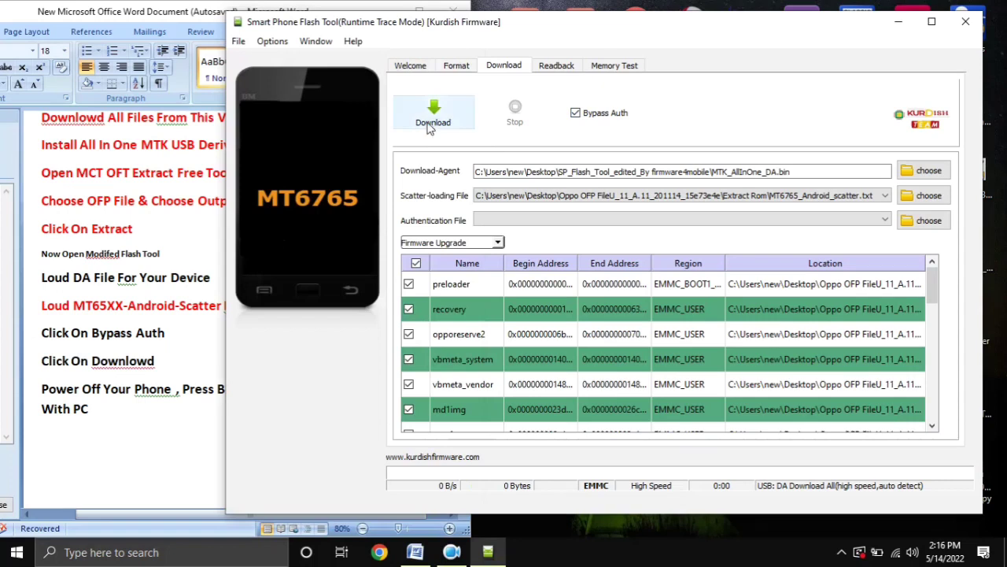
{"action": "left_click", "coordinate": [72, 425]}
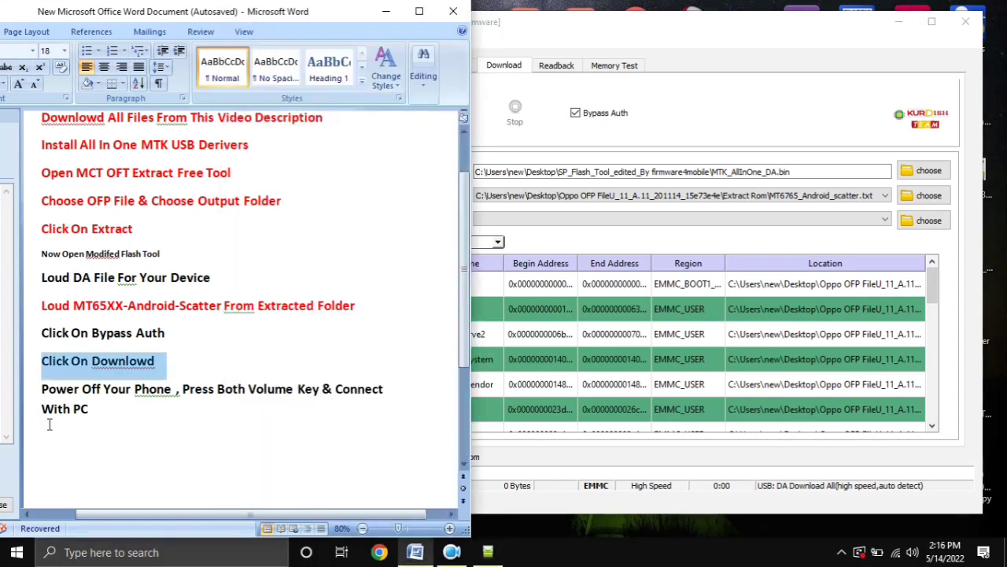
{"action": "left_click_drag", "start_coordinate": [34, 392], "coordinate": [39, 406]}
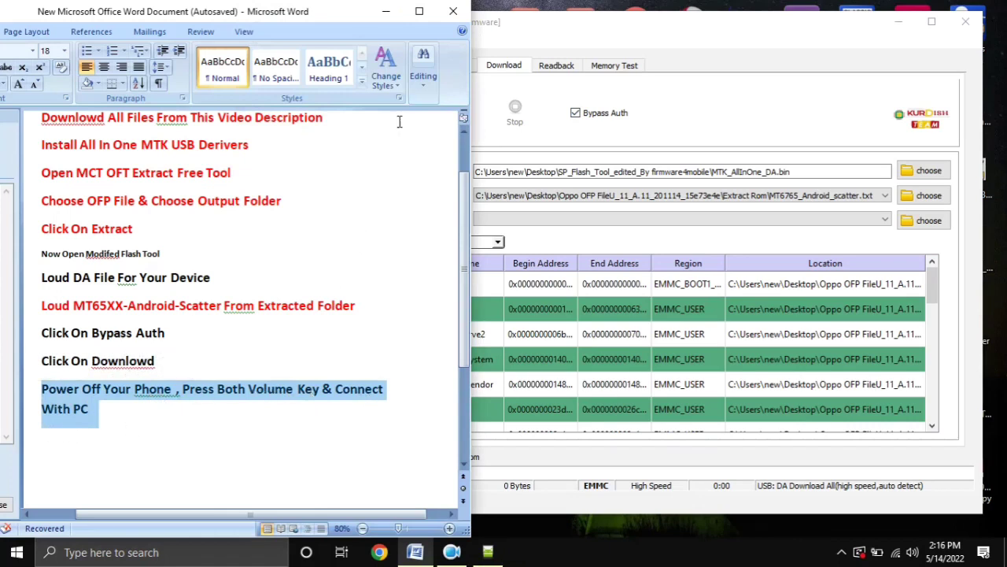
Step: Minimize the Word document and open Device Manager through the computer's system properties
{"action": "left_click", "coordinate": [386, 11]}
{"action": "right_click", "coordinate": [31, 110]}
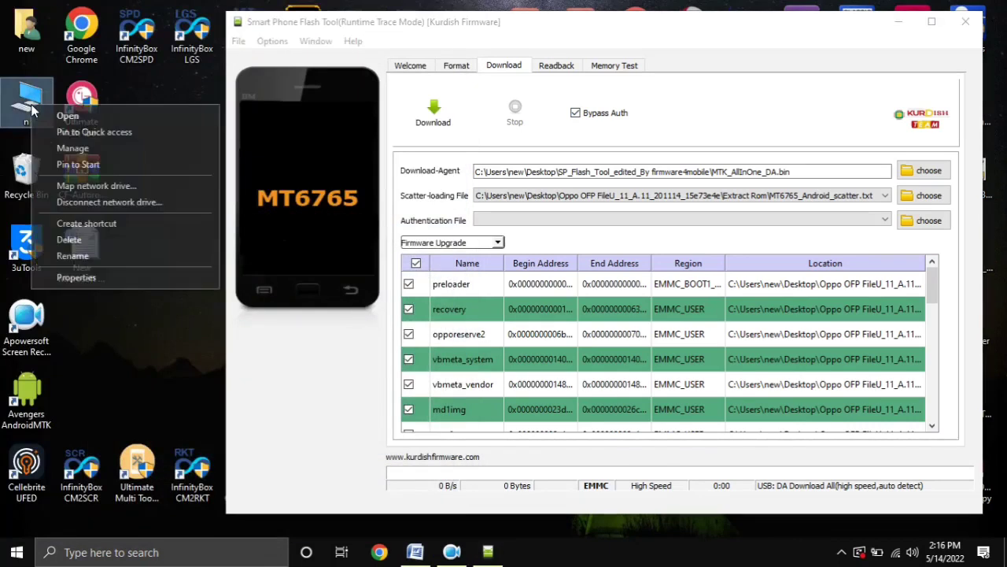
{"action": "left_click", "coordinate": [118, 304]}
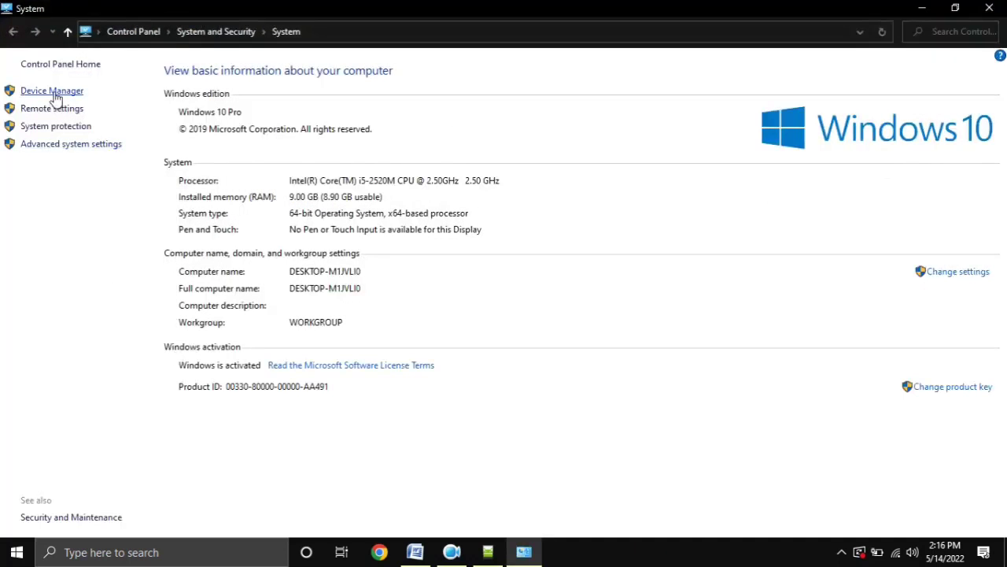
{"action": "left_click", "coordinate": [52, 91]}
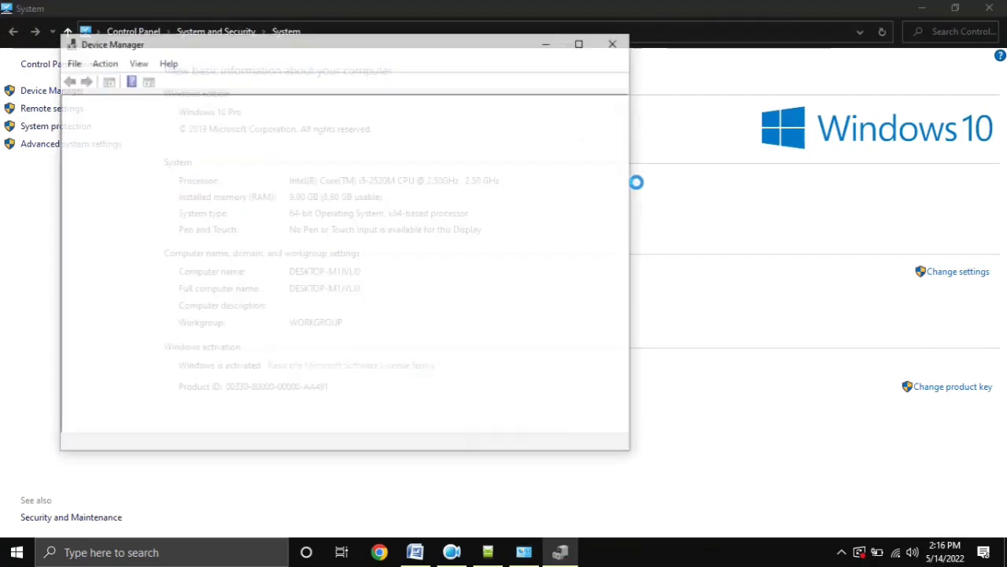
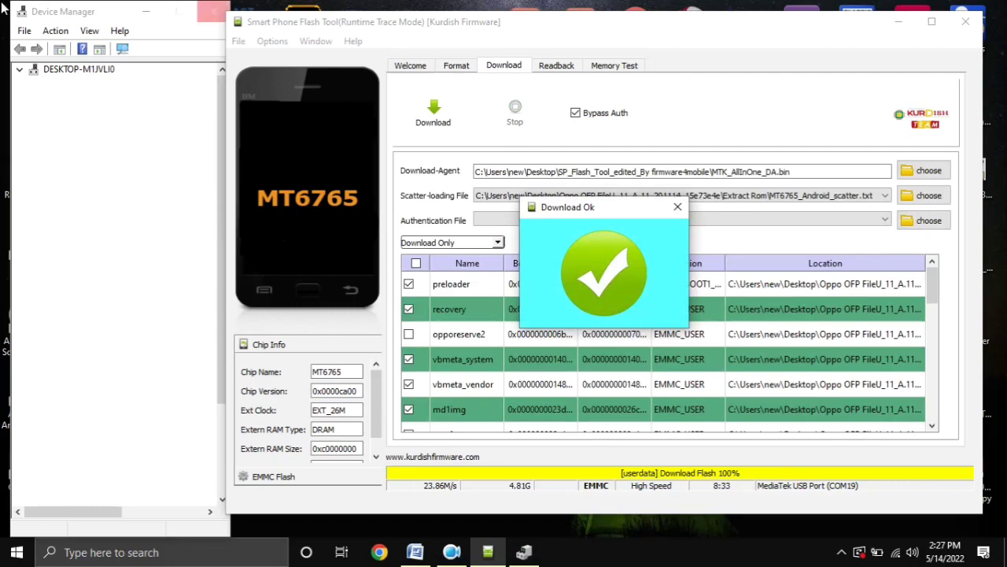
Step: Dismiss the Download Ok notice and close Smart Phone Flash Tool
{"action": "left_click", "coordinate": [678, 207]}
{"action": "left_click", "coordinate": [966, 22]}
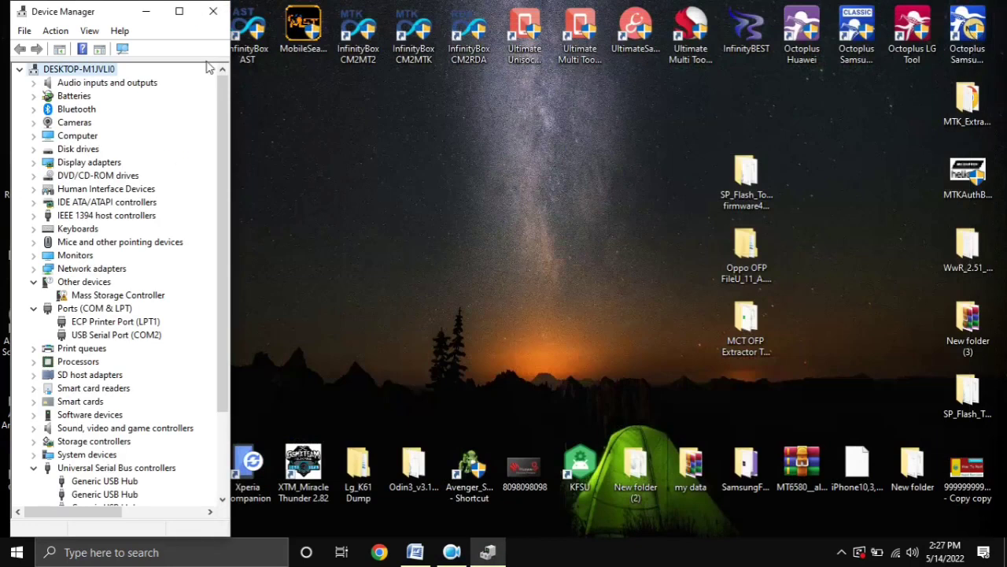